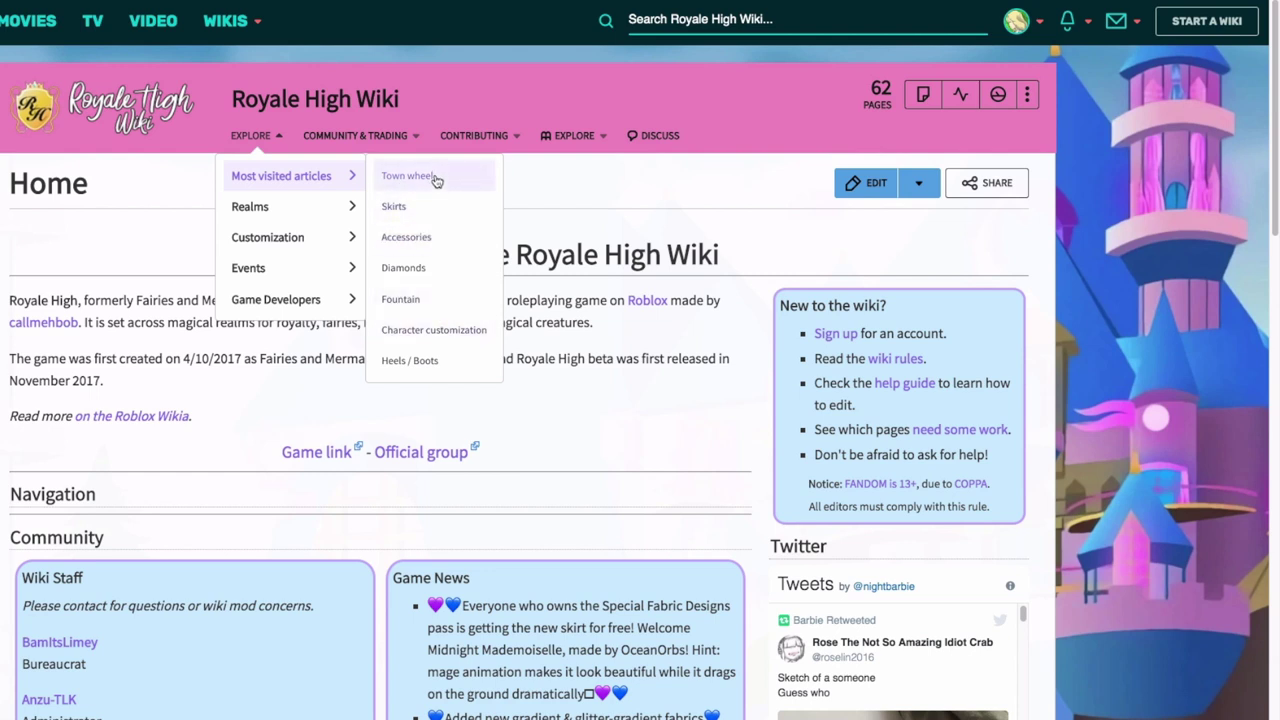
# Step: Visit the Town wheel article, then return Home with the account menu showing
pyautogui.click(433, 177)
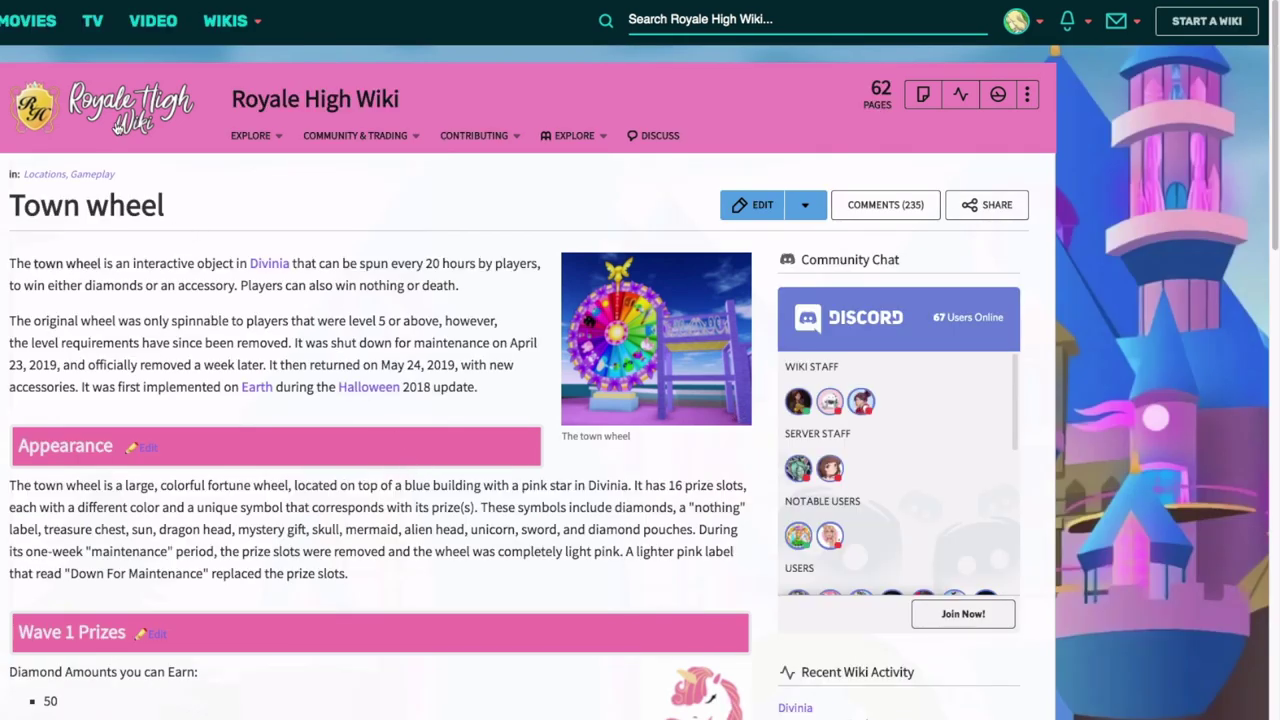
pyautogui.click(118, 125)
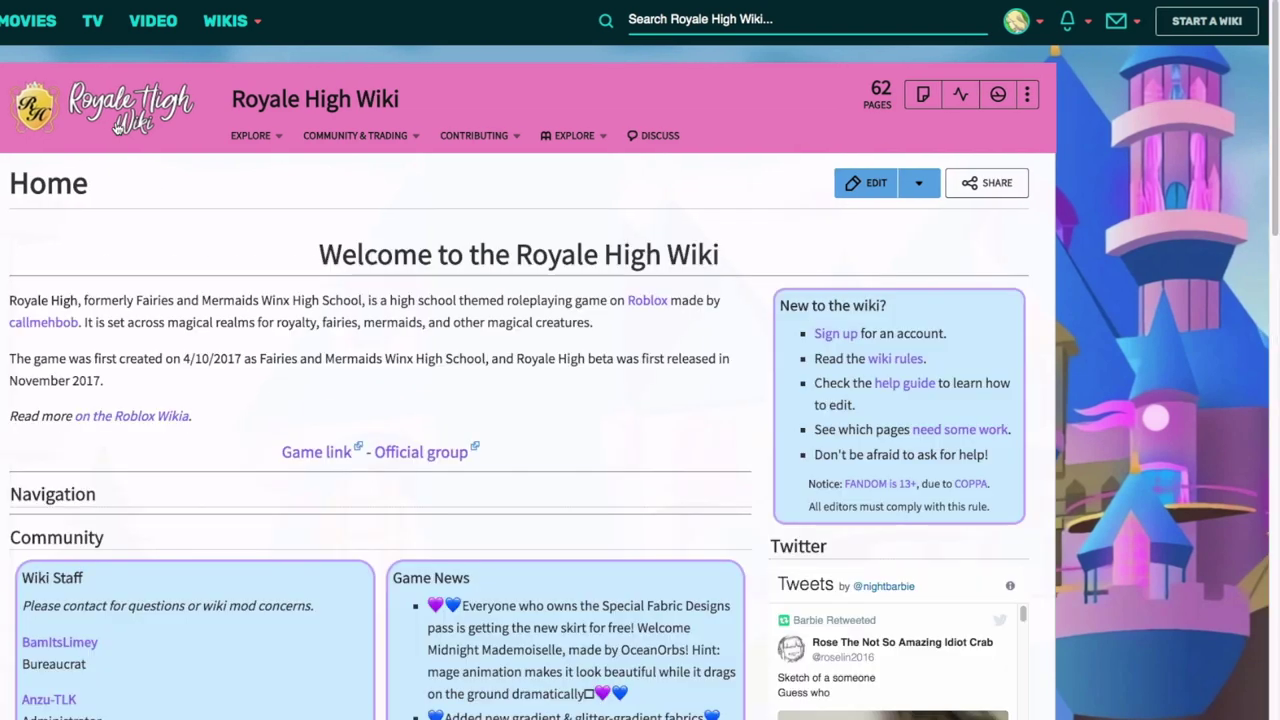
pyautogui.moveTo(1022, 16)
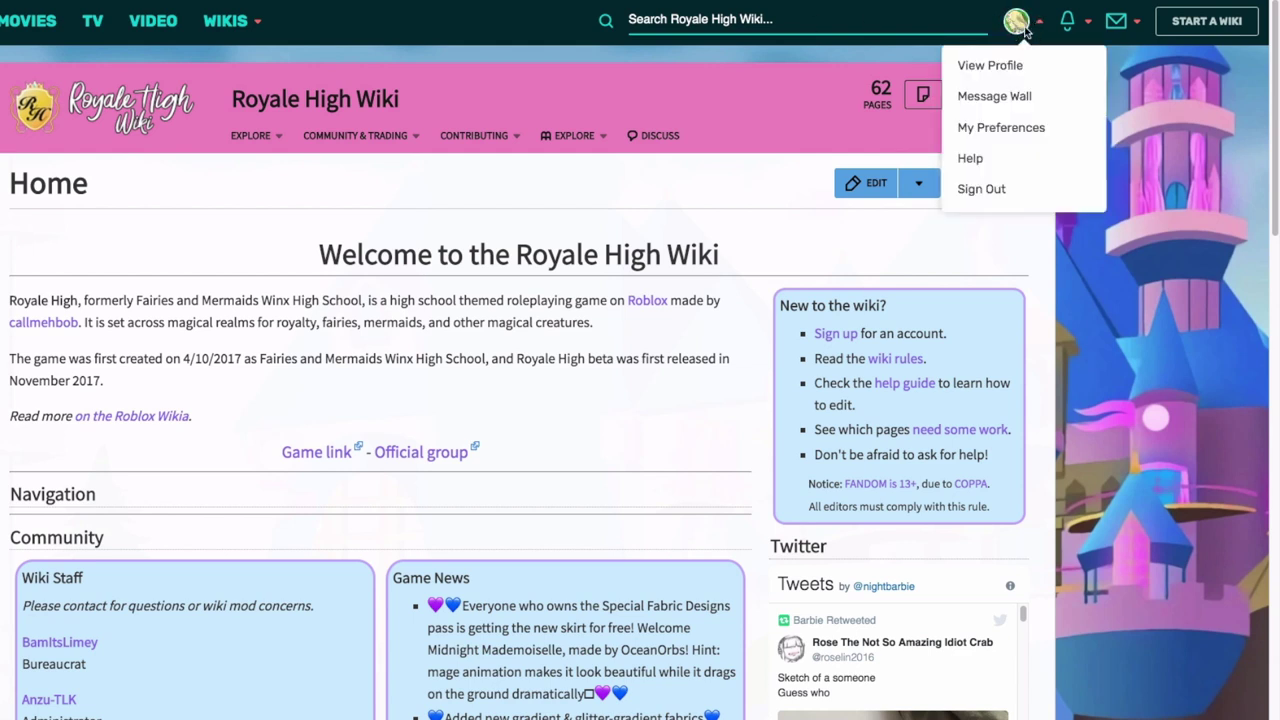
# Step: Keep Source editor as the preferred editor in Editing preferences, then go back to the wiki Home page
pyautogui.click(1060, 141)
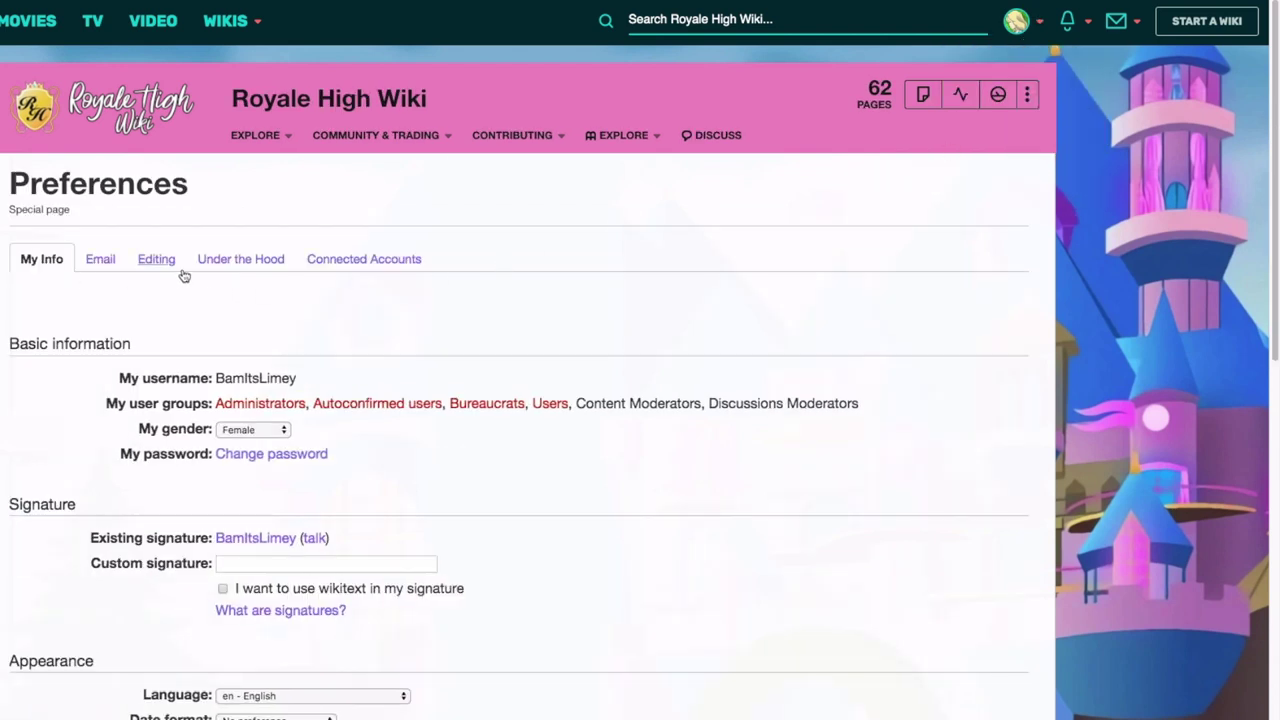
pyautogui.click(151, 264)
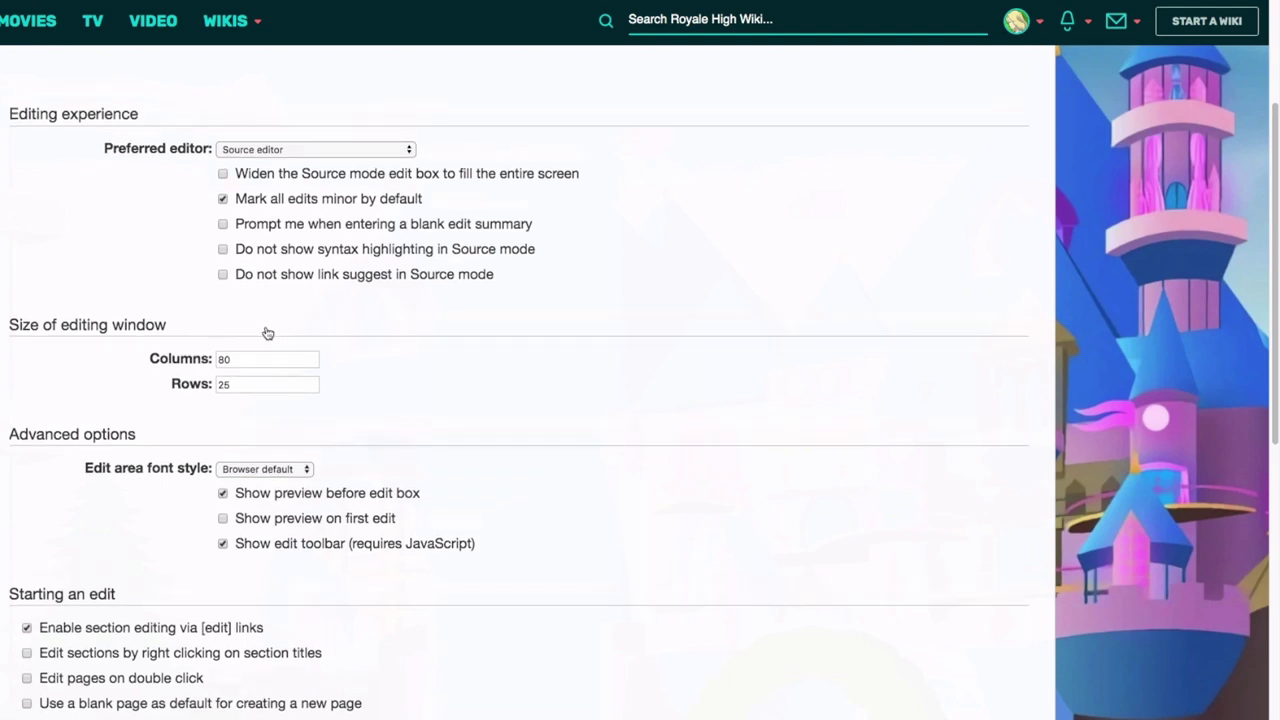
pyautogui.scroll(-1, 268, 330)
pyautogui.scroll(-1, 369, 360)
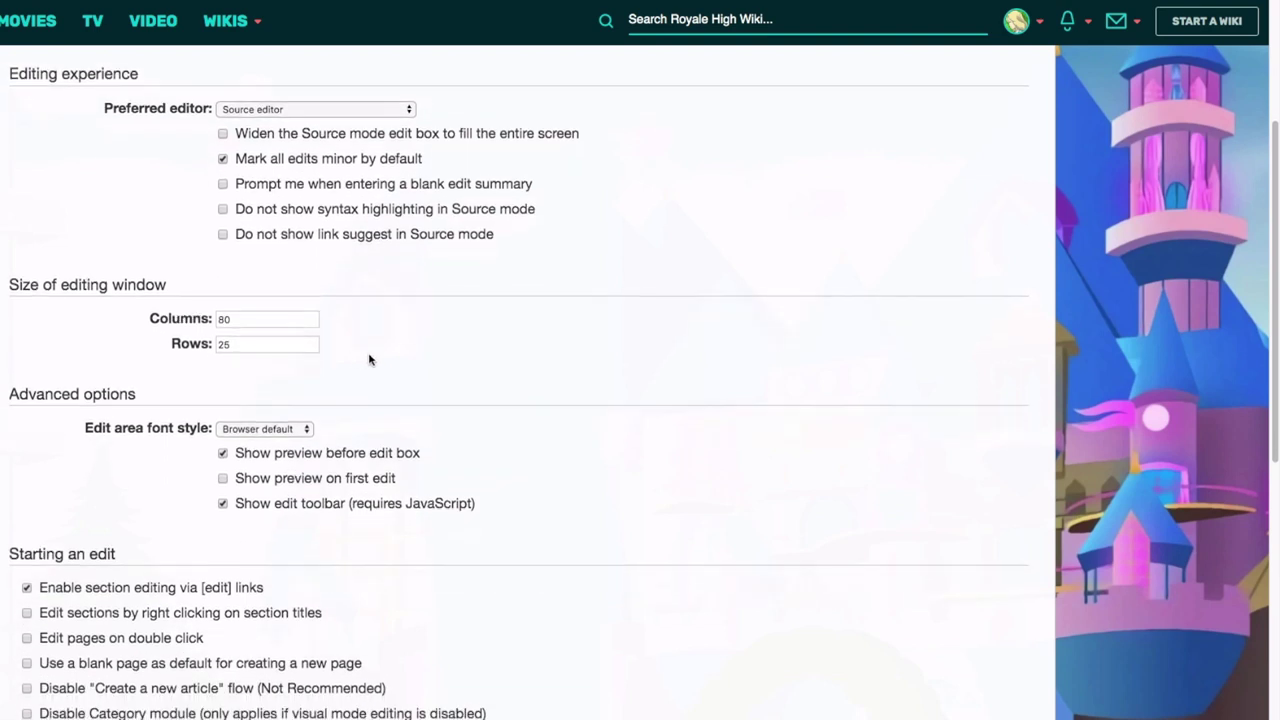
pyautogui.scroll(5, 369, 360)
pyautogui.click(229, 381)
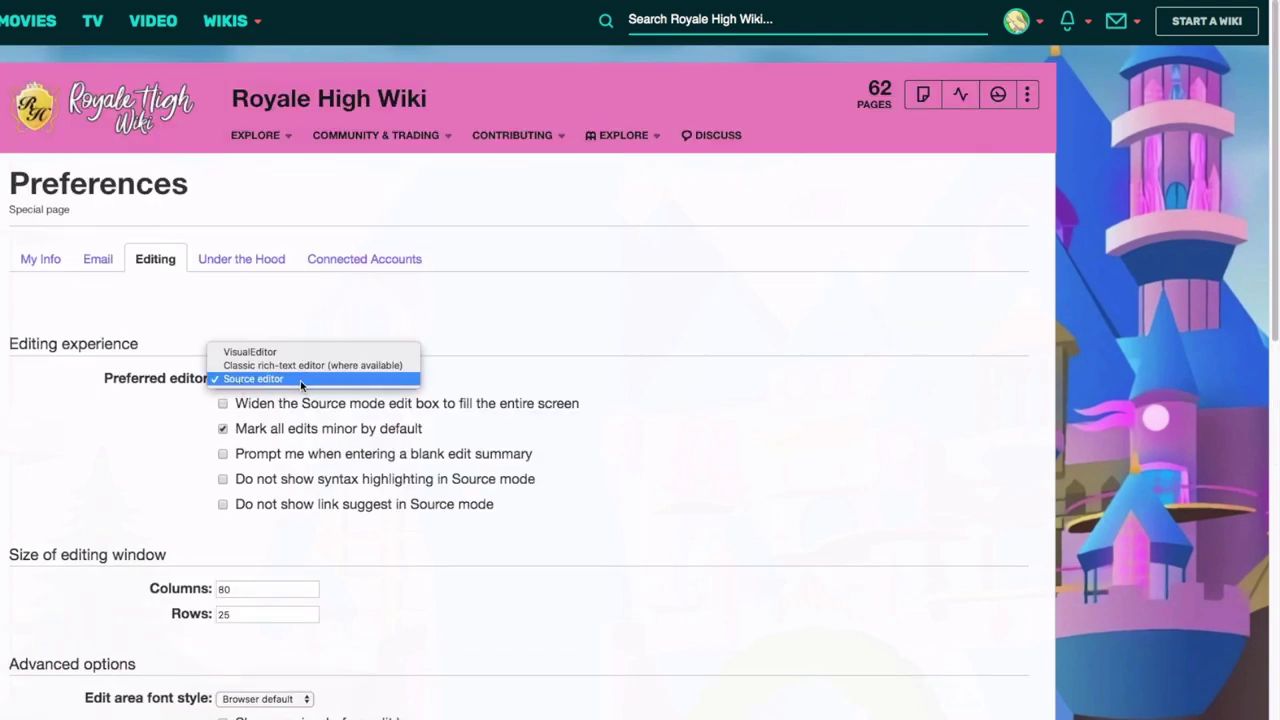
pyautogui.click(300, 380)
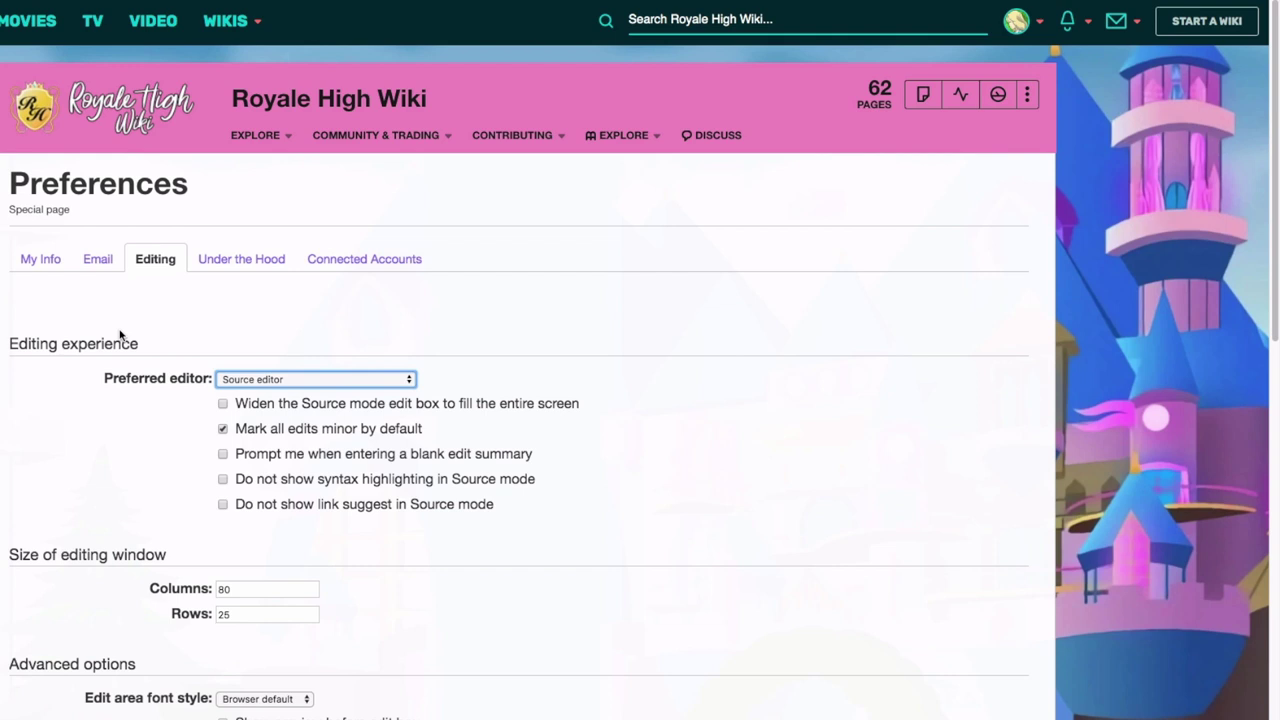
pyautogui.click(75, 70)
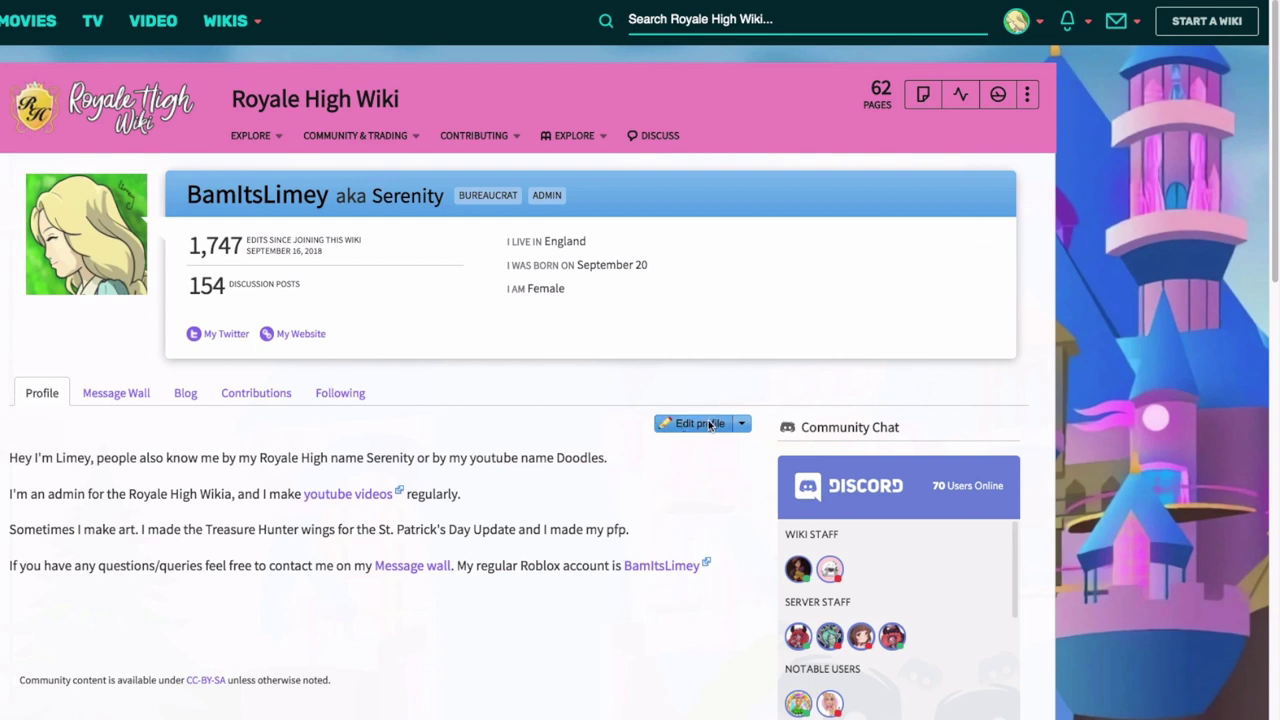
# Step: Put a single [[/My Sandbox]] link on the profile's first line and publish the edit
pyautogui.click(700, 424)
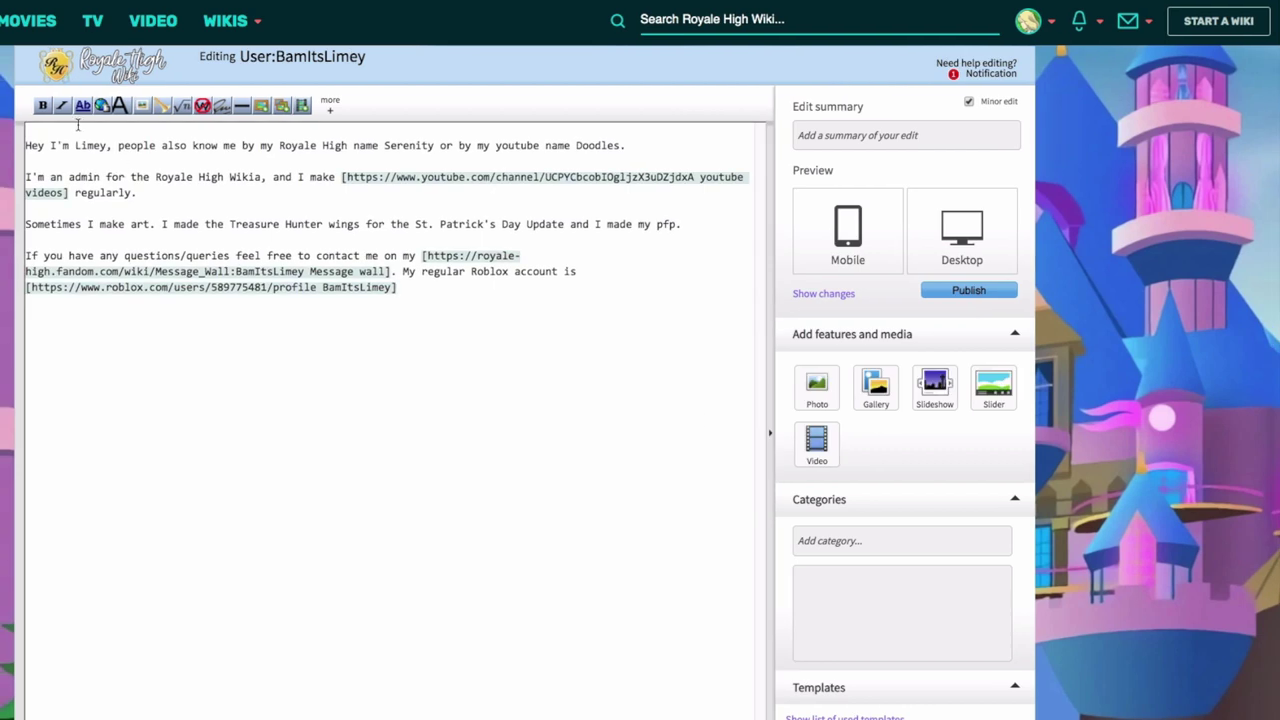
pyautogui.press('Return')
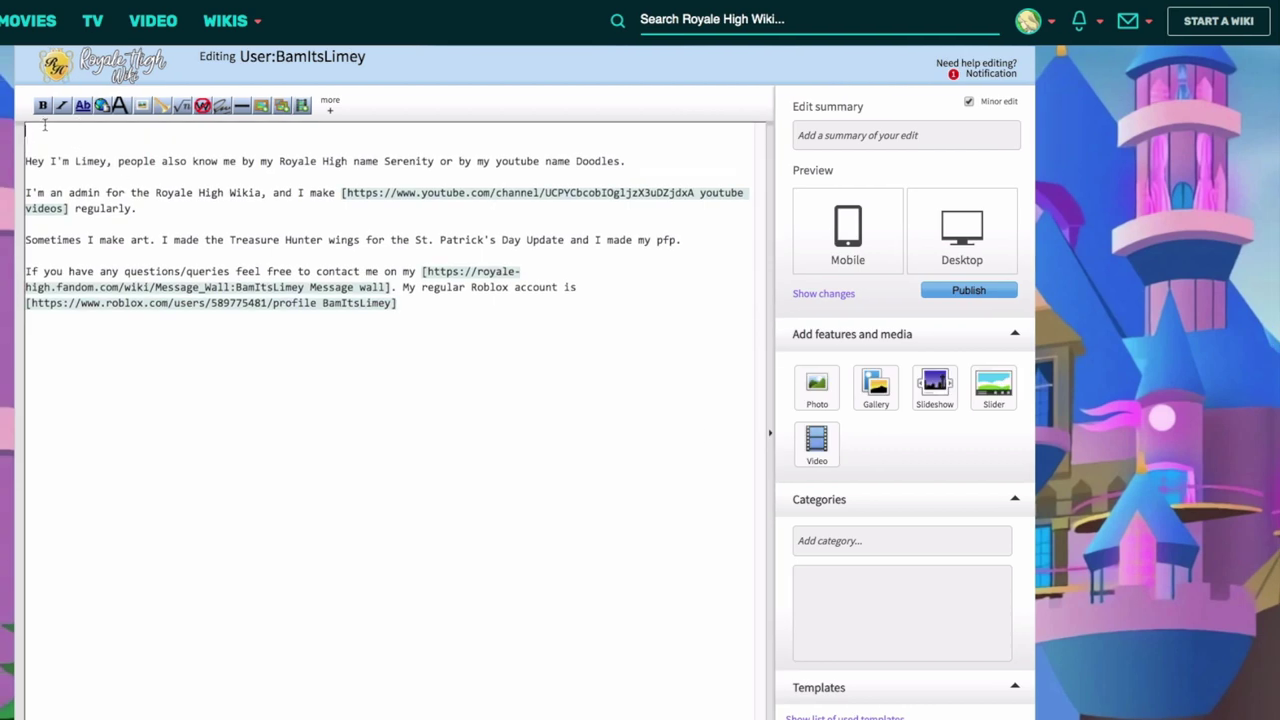
pyautogui.write('[[/My Sandbox]]')
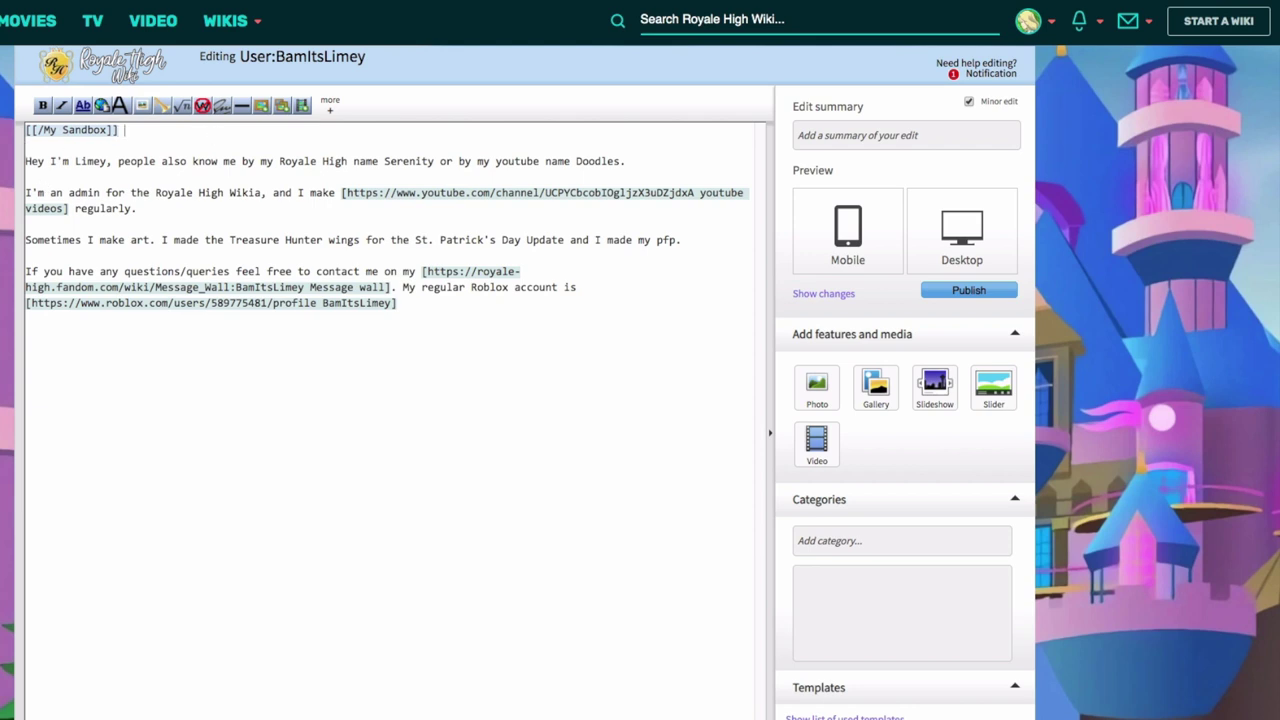
pyautogui.write('[[')
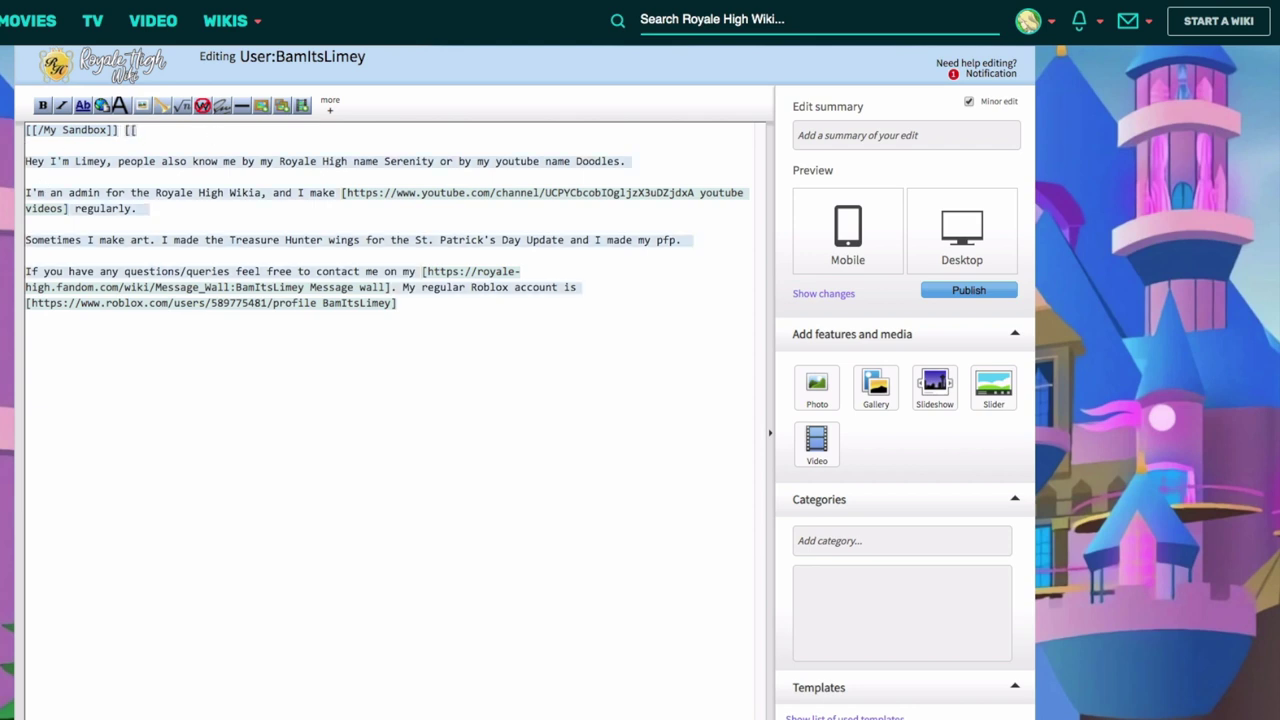
pyautogui.write('/My Sandbox]]')
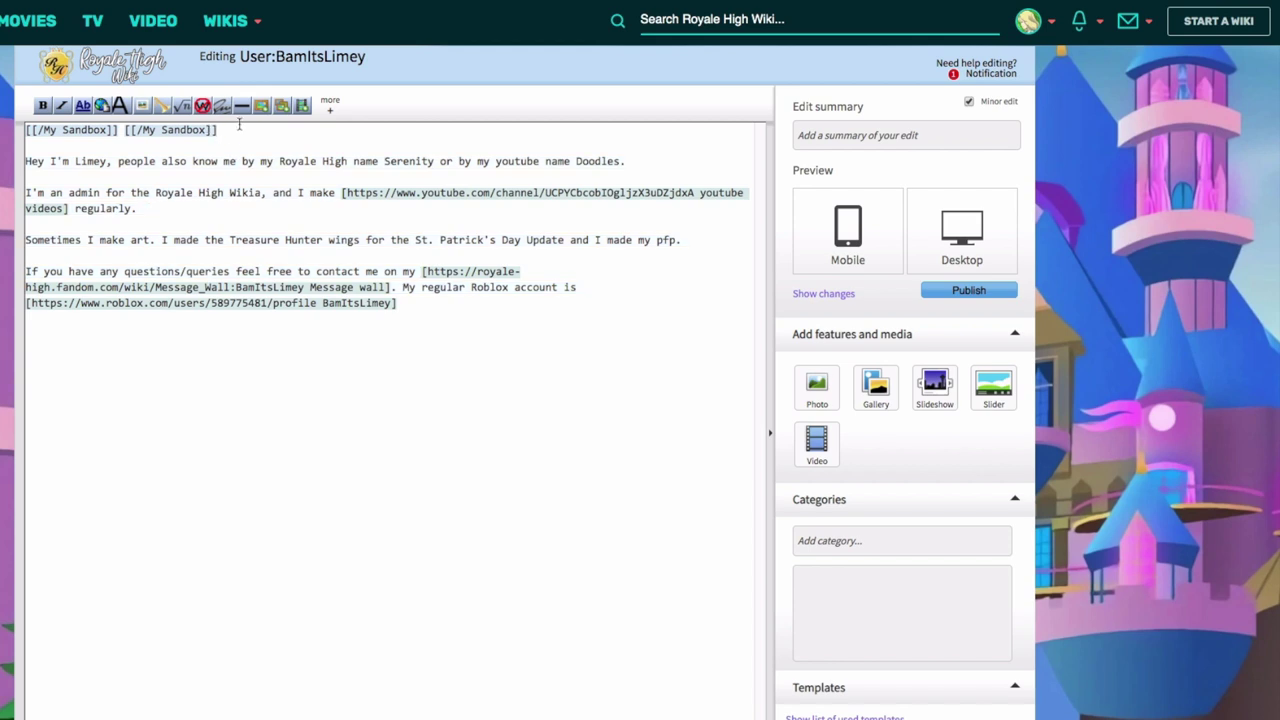
pyautogui.moveTo(219, 131); pyautogui.dragTo(118, 132)
pyautogui.press('BackSpace')
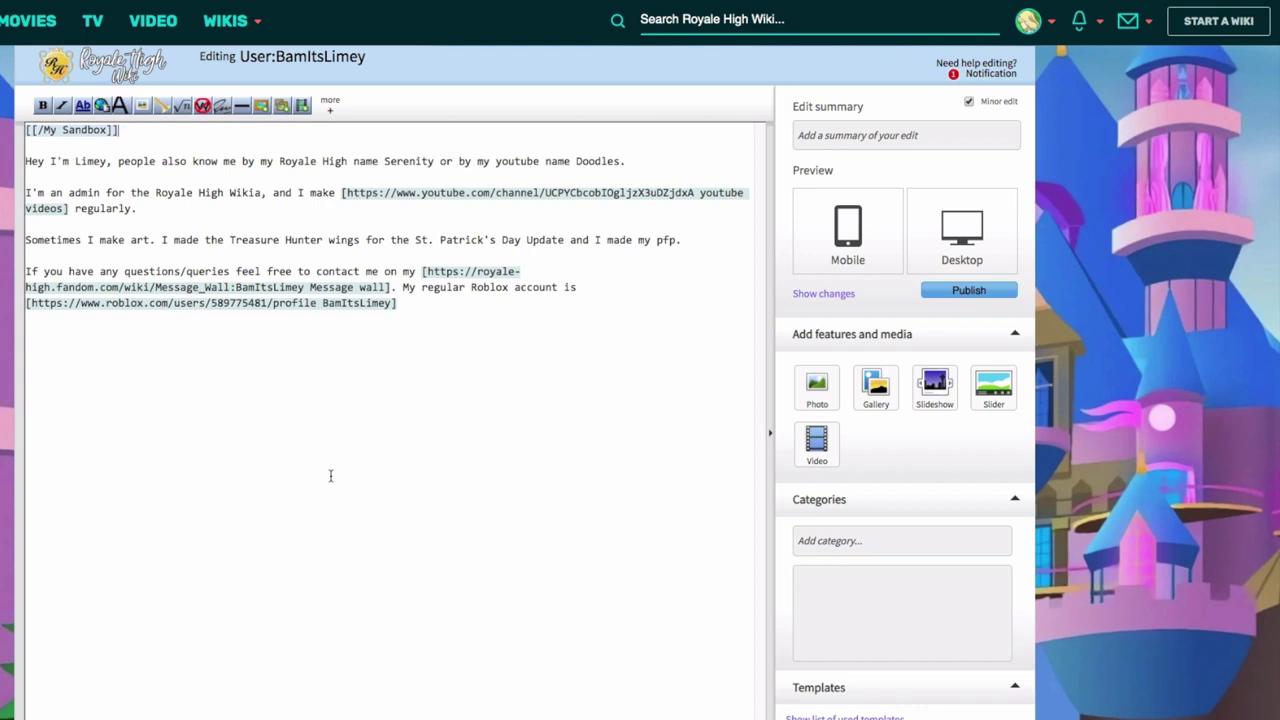
pyautogui.click(969, 290)
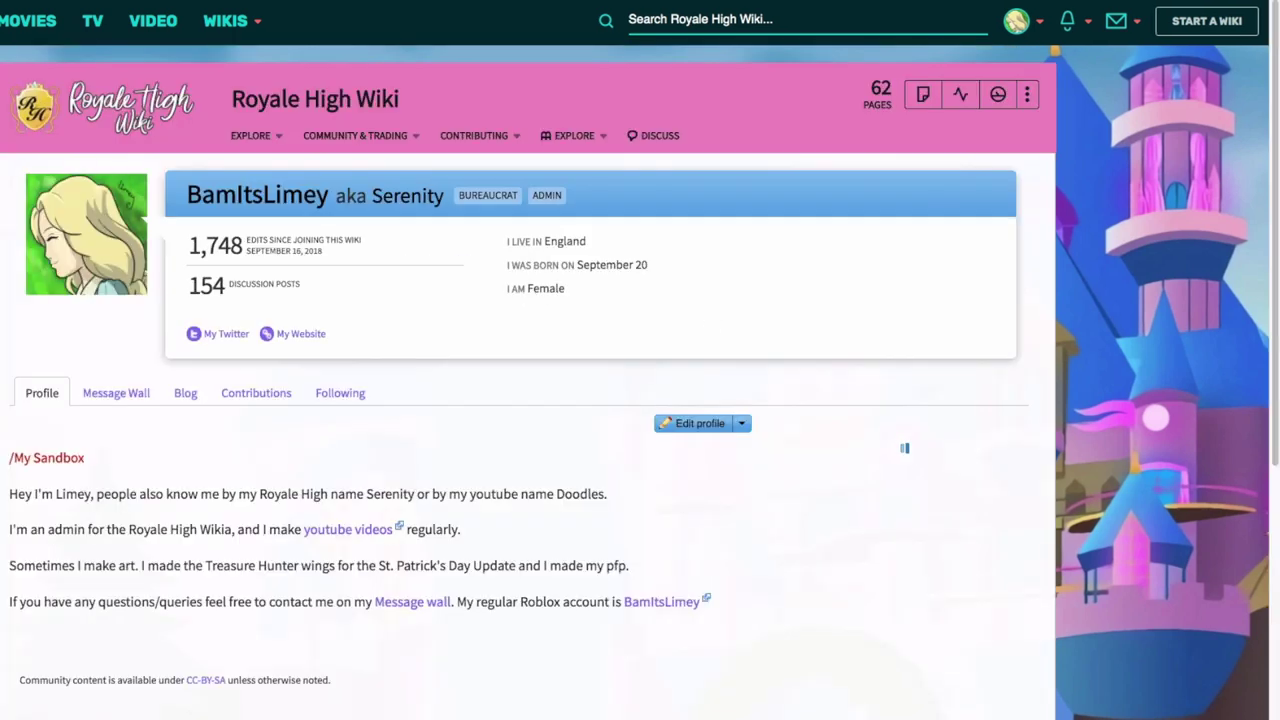
# Step: Create the My Sandbox subpage and clear the stray test text so the source editor is empty
pyautogui.click(42, 459)
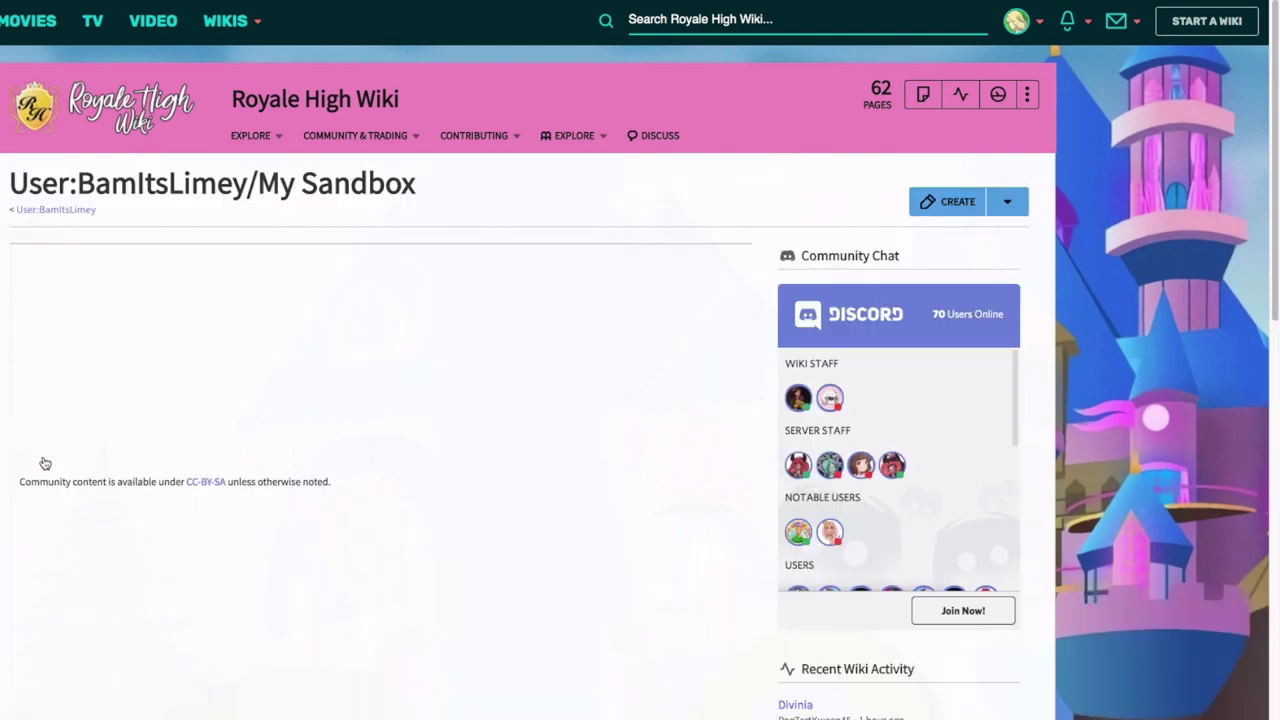
pyautogui.click(921, 204)
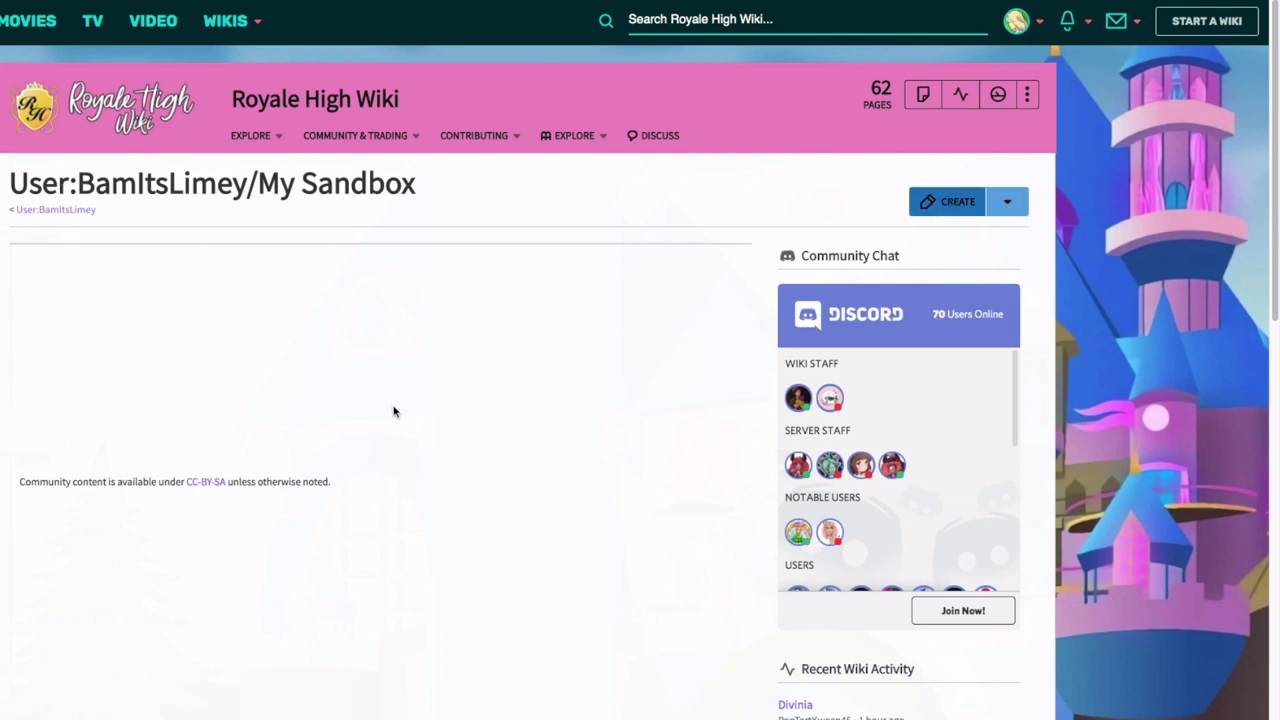
pyautogui.write('refa`bjdfhajh')
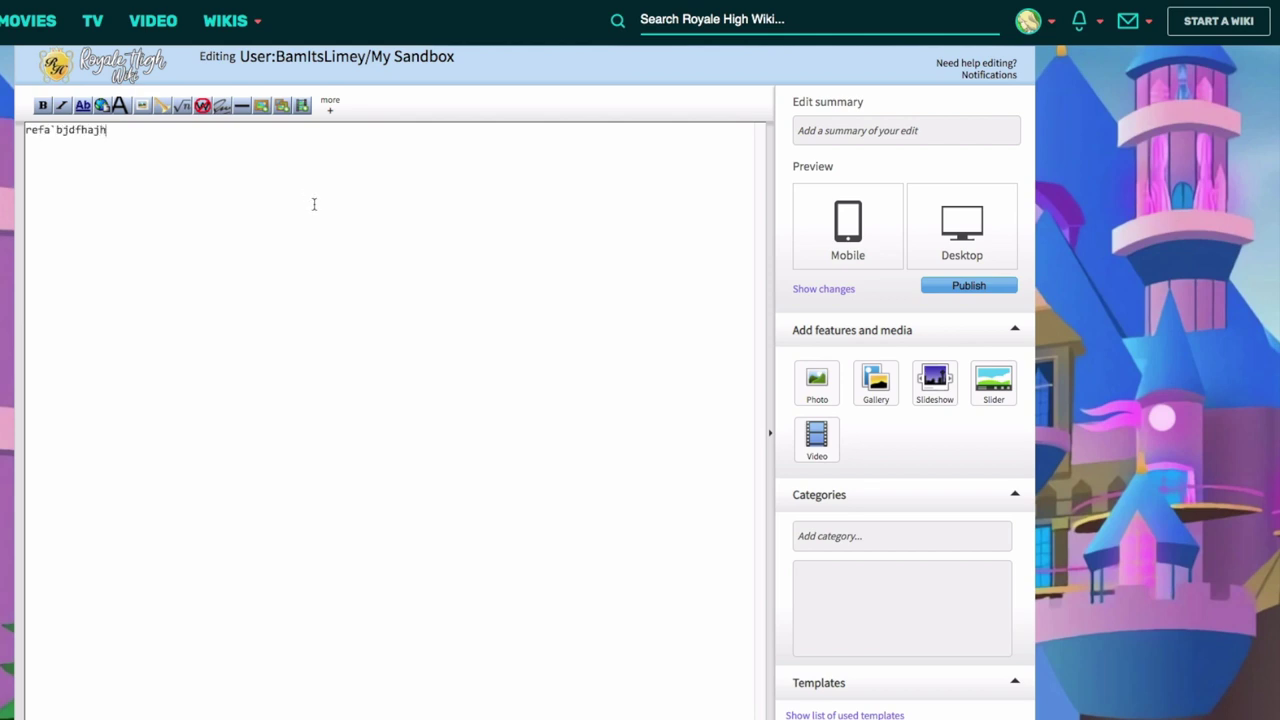
pyautogui.moveTo(108, 130); pyautogui.dragTo(29, 113)
pyautogui.press('BackSpace')
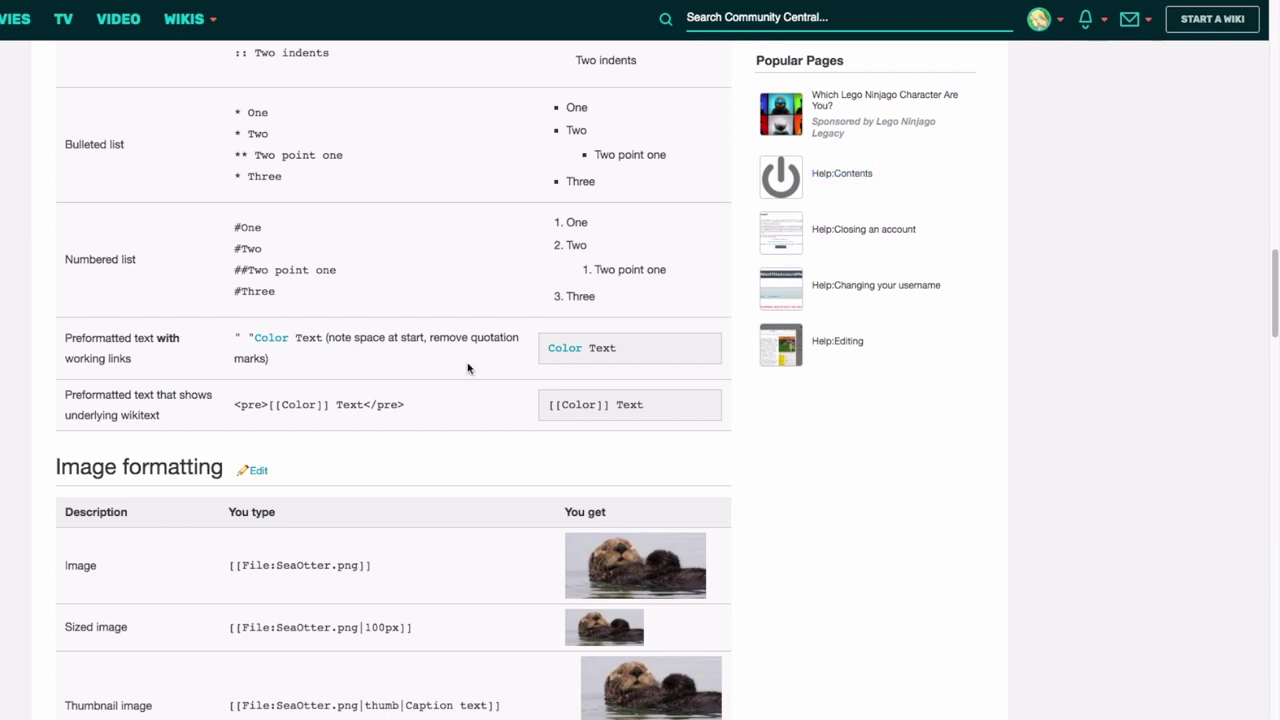
# Step: Scroll the Help:Wikitext page up to review the Text formatting table
pyautogui.scroll(10, 467, 368)
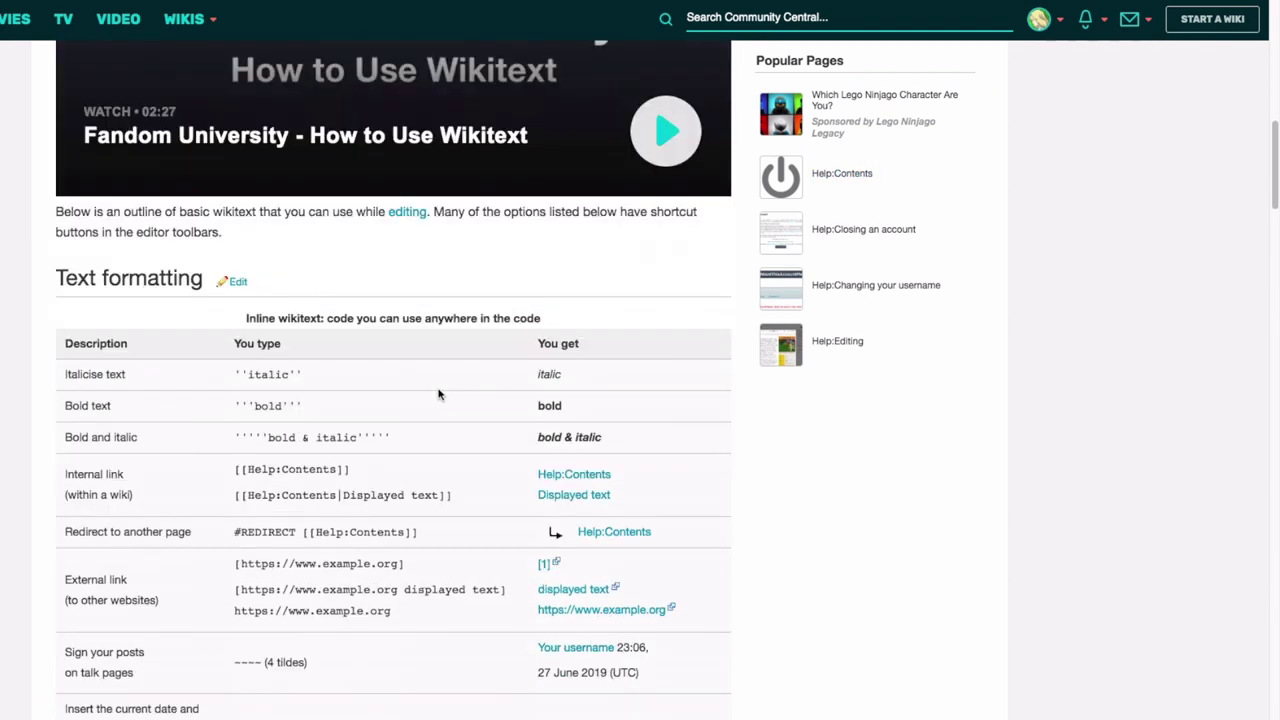
pyautogui.moveTo(50, 285); pyautogui.dragTo(204, 276)
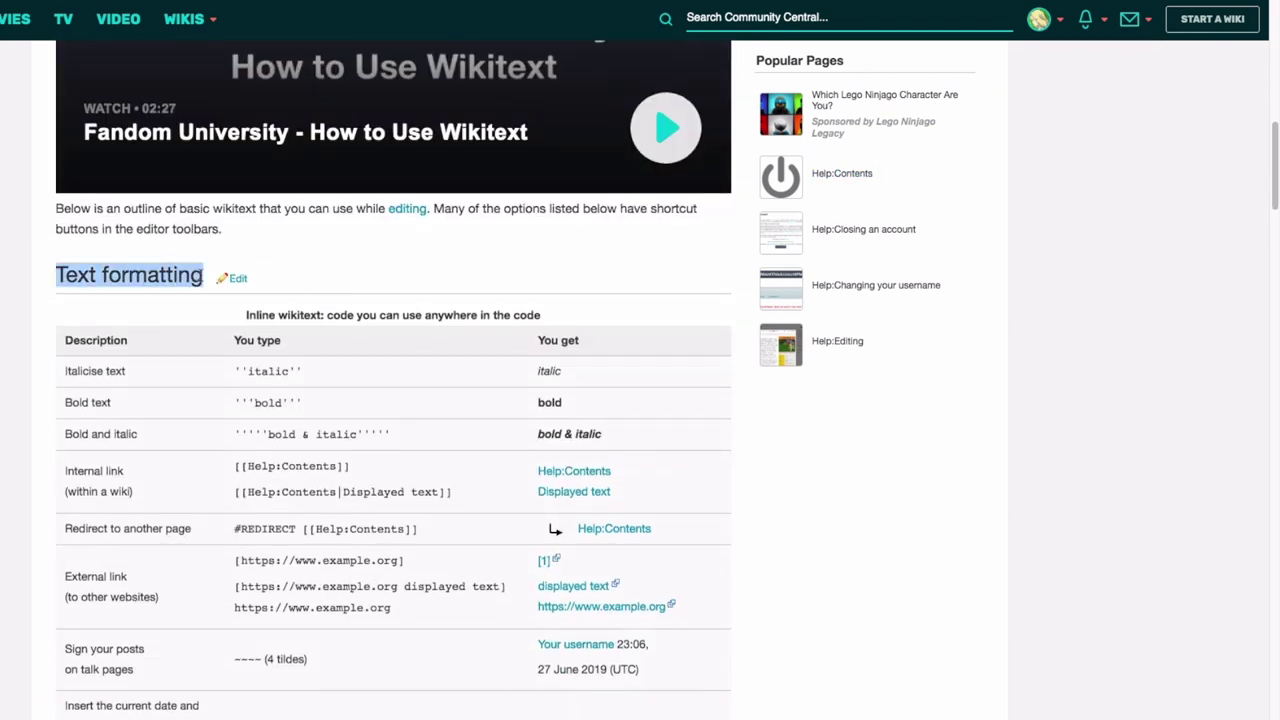
pyautogui.click(78, 278)
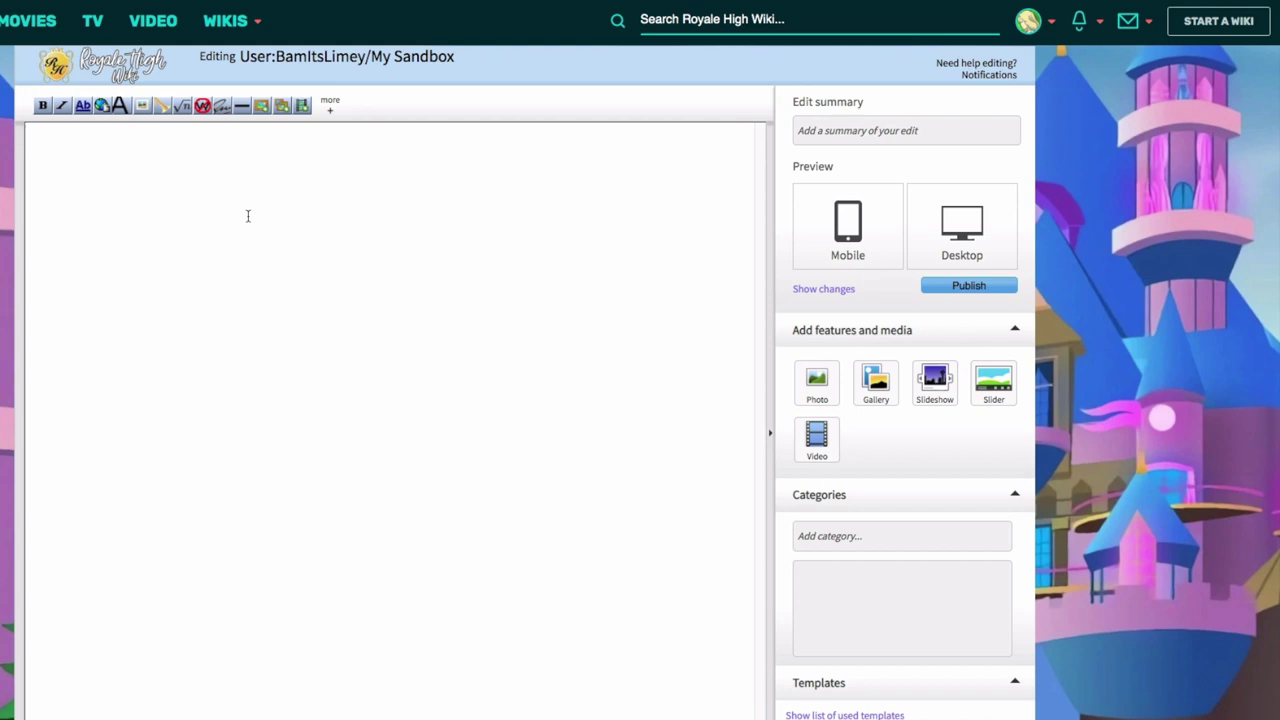
# Step: Type the ==The Halos== section heading in the sandbox source
pyautogui.write('==The Halos==')
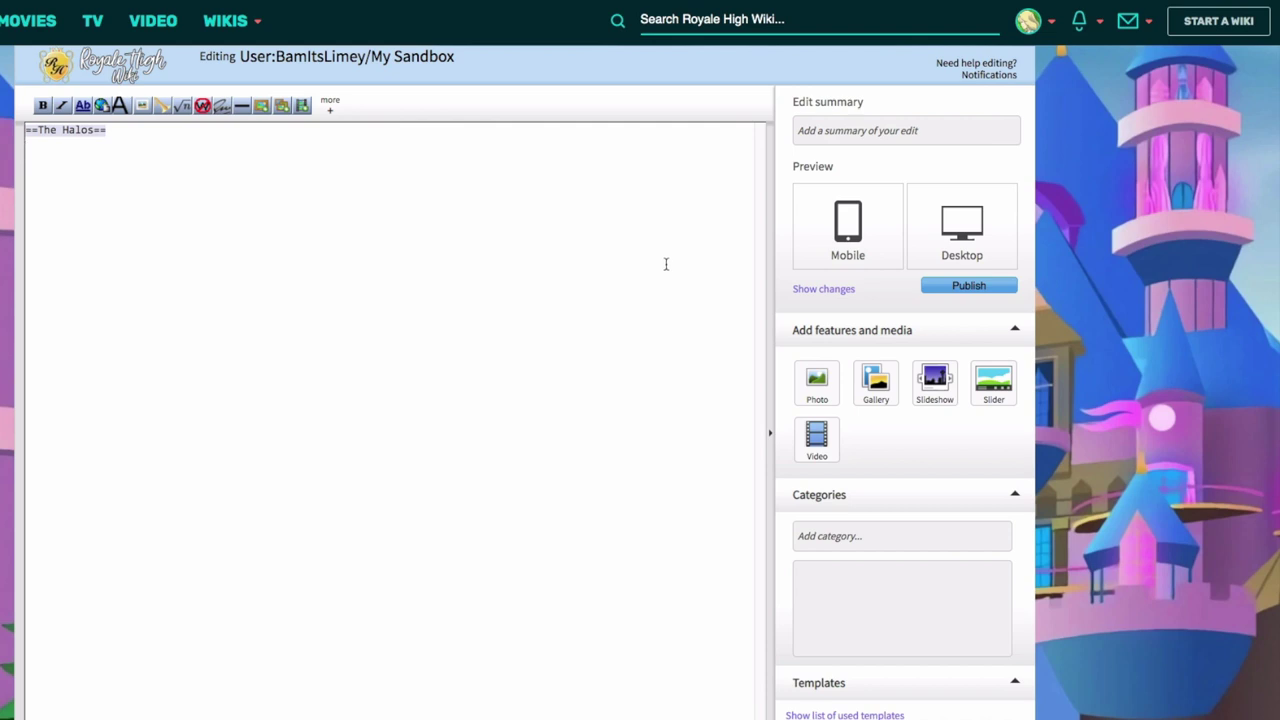
# Step: Check the heading in desktop preview, then add a <center> tag on a new line above it
pyautogui.click(978, 244)
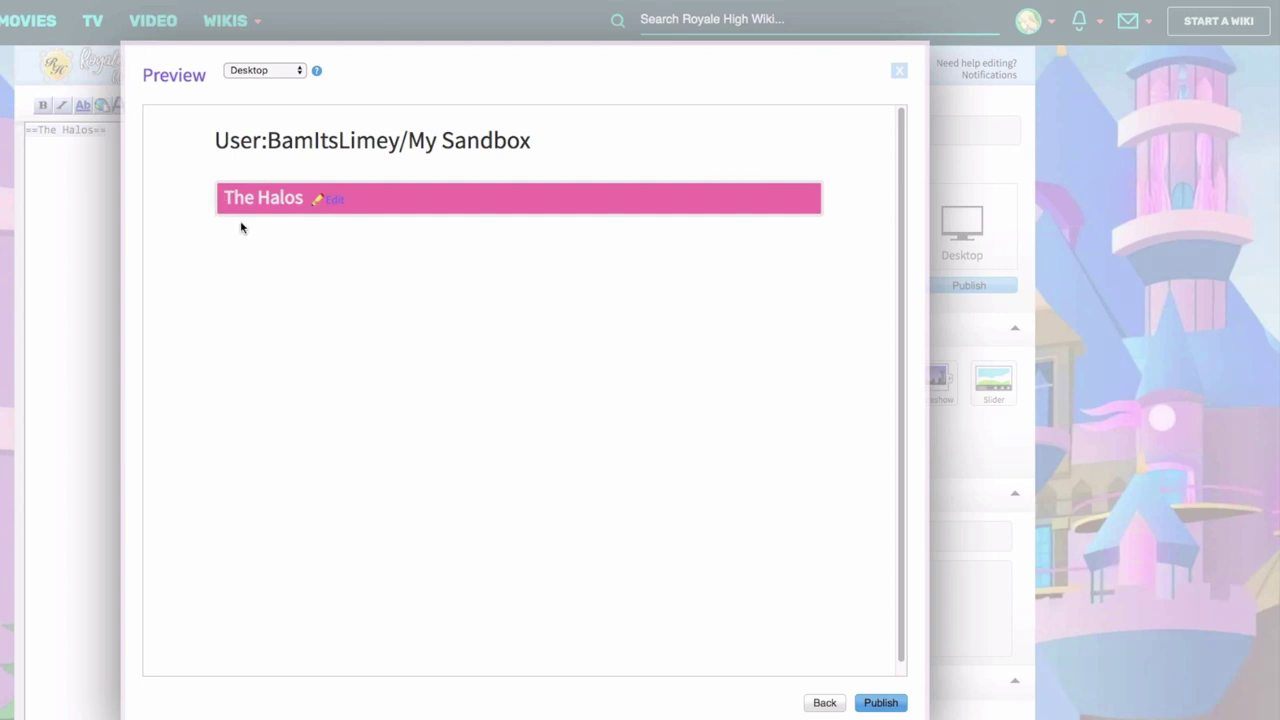
pyautogui.click(824, 703)
pyautogui.click(925, 245)
pyautogui.click(824, 703)
pyautogui.click(26, 131)
pyautogui.press('Return')
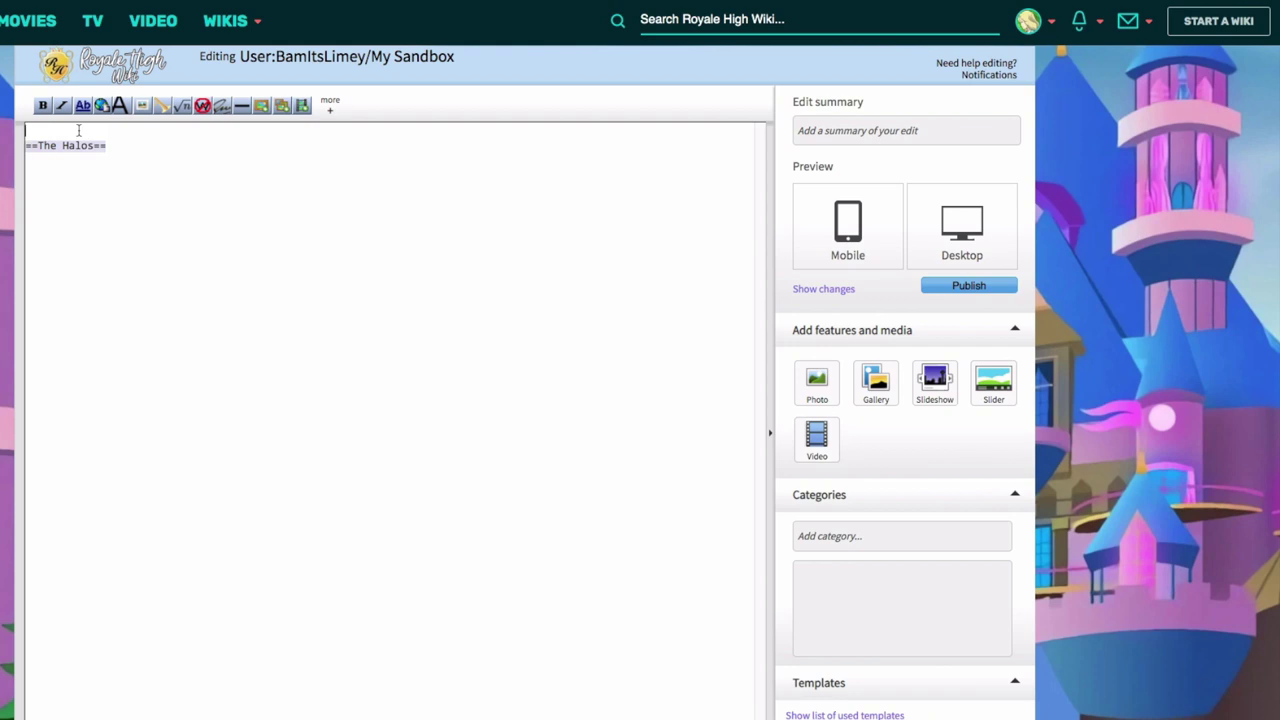
pyautogui.write('<center>')
# Step: Preview the centered heading on desktop and add intro text below it
pyautogui.click(981, 248)
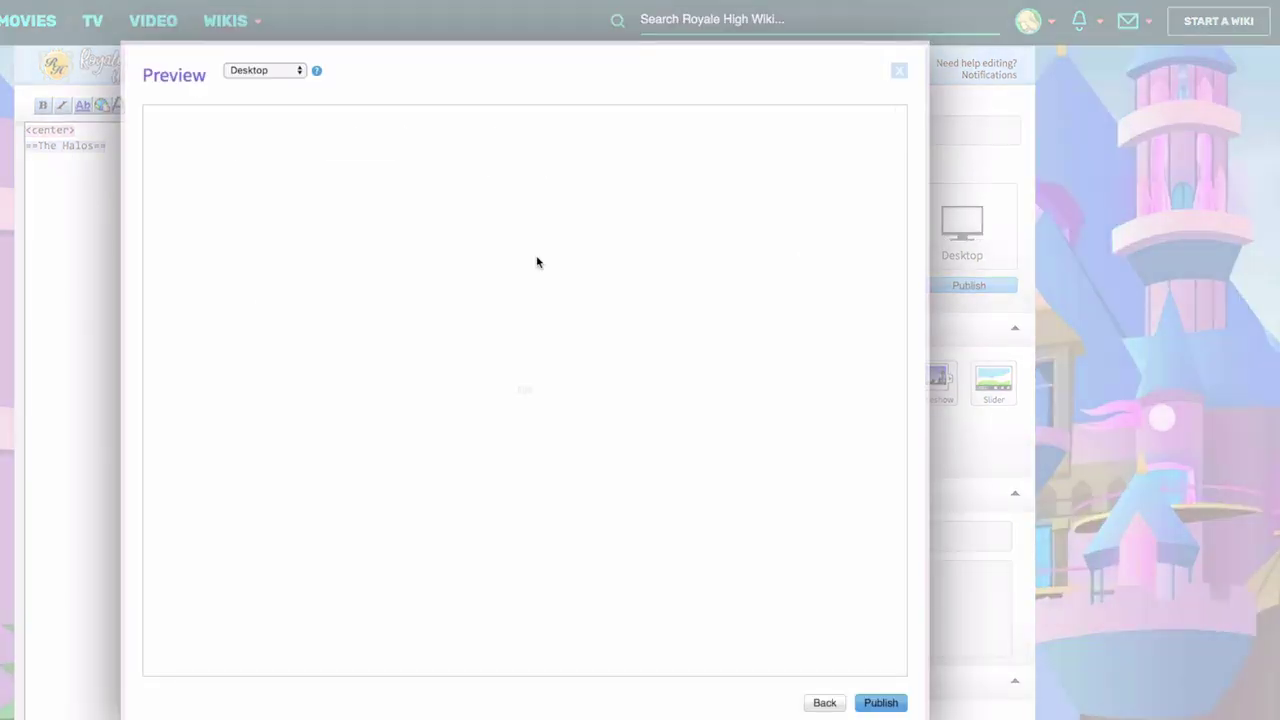
pyautogui.click(900, 74)
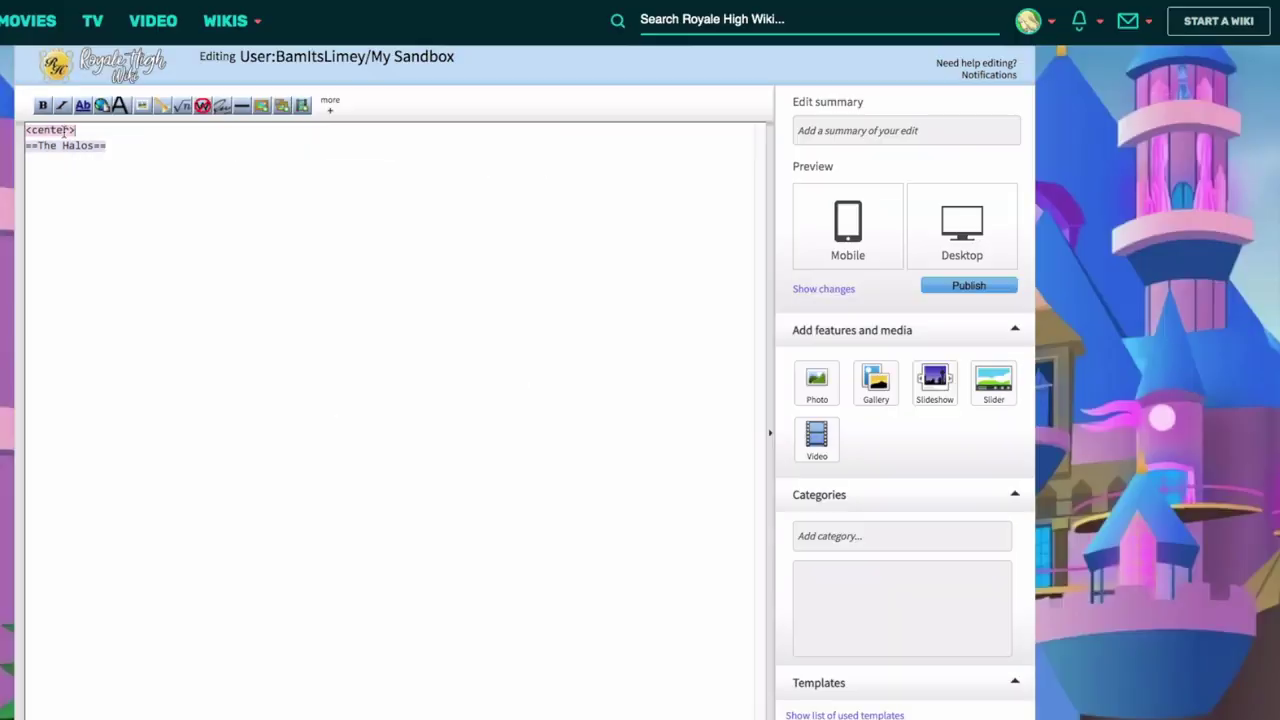
pyautogui.click(943, 237)
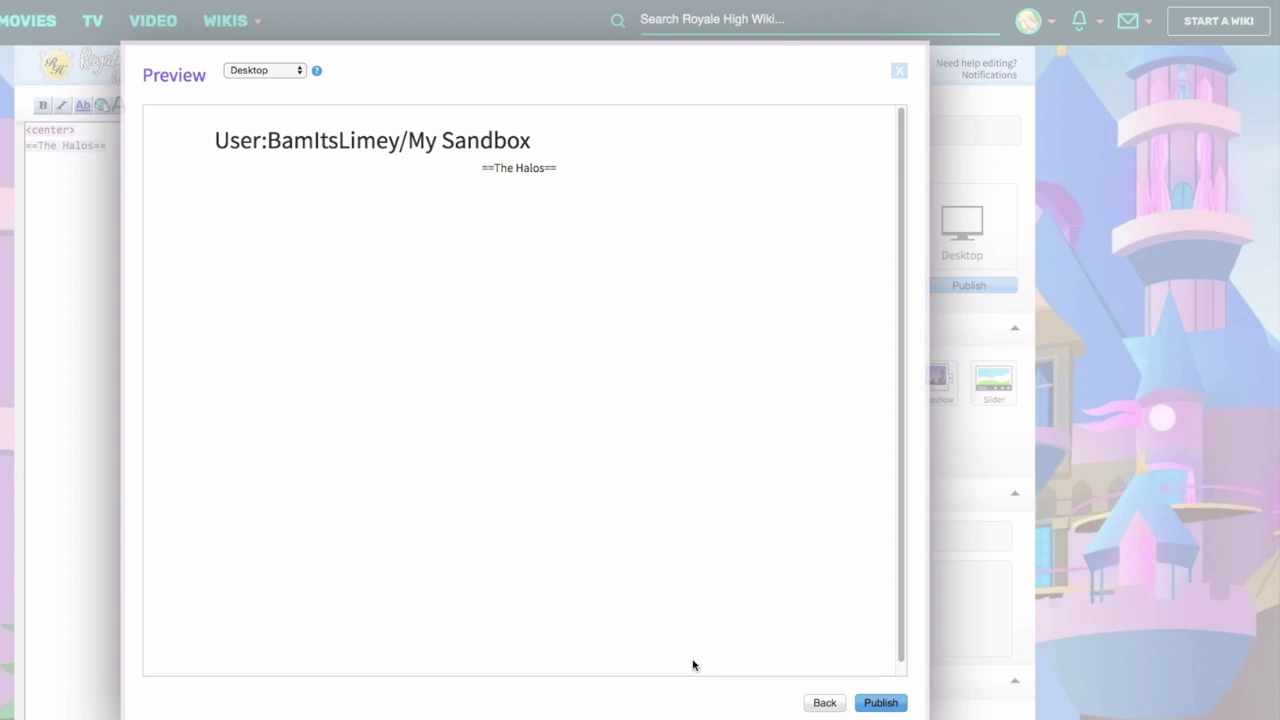
pyautogui.click(825, 703)
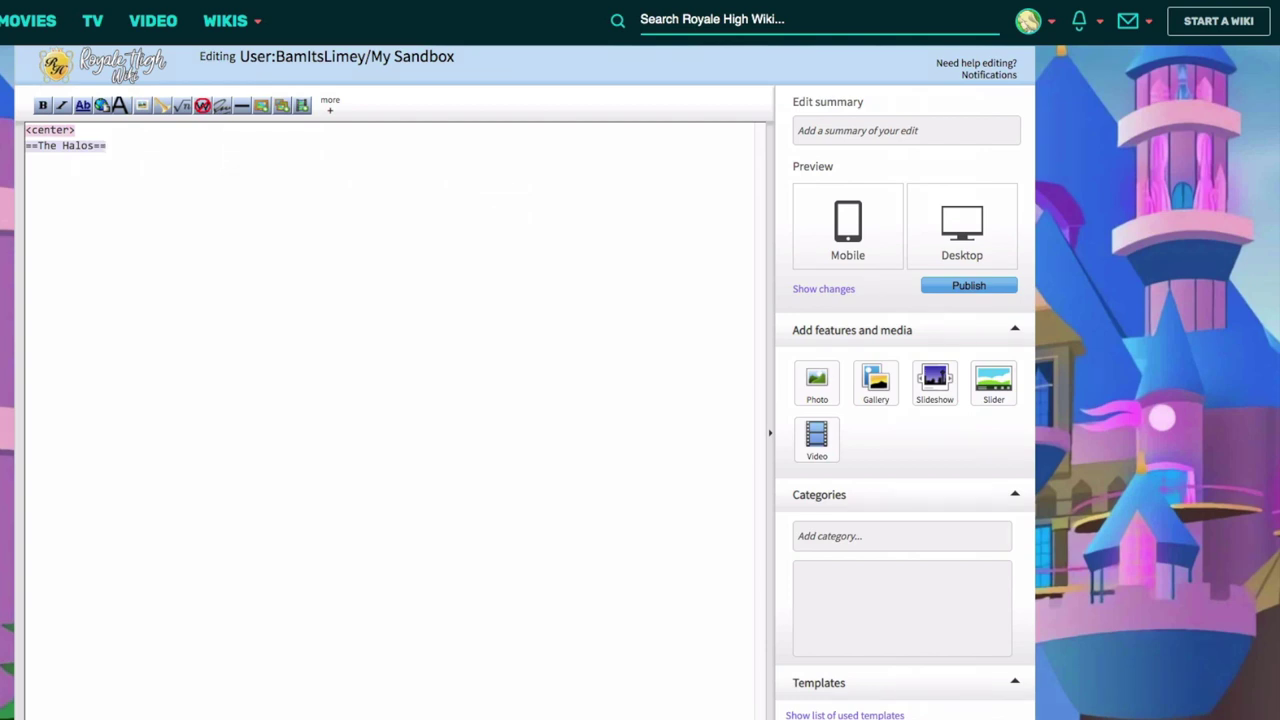
pyautogui.write('sdfjskfgadfoah')
pyautogui.click(955, 240)
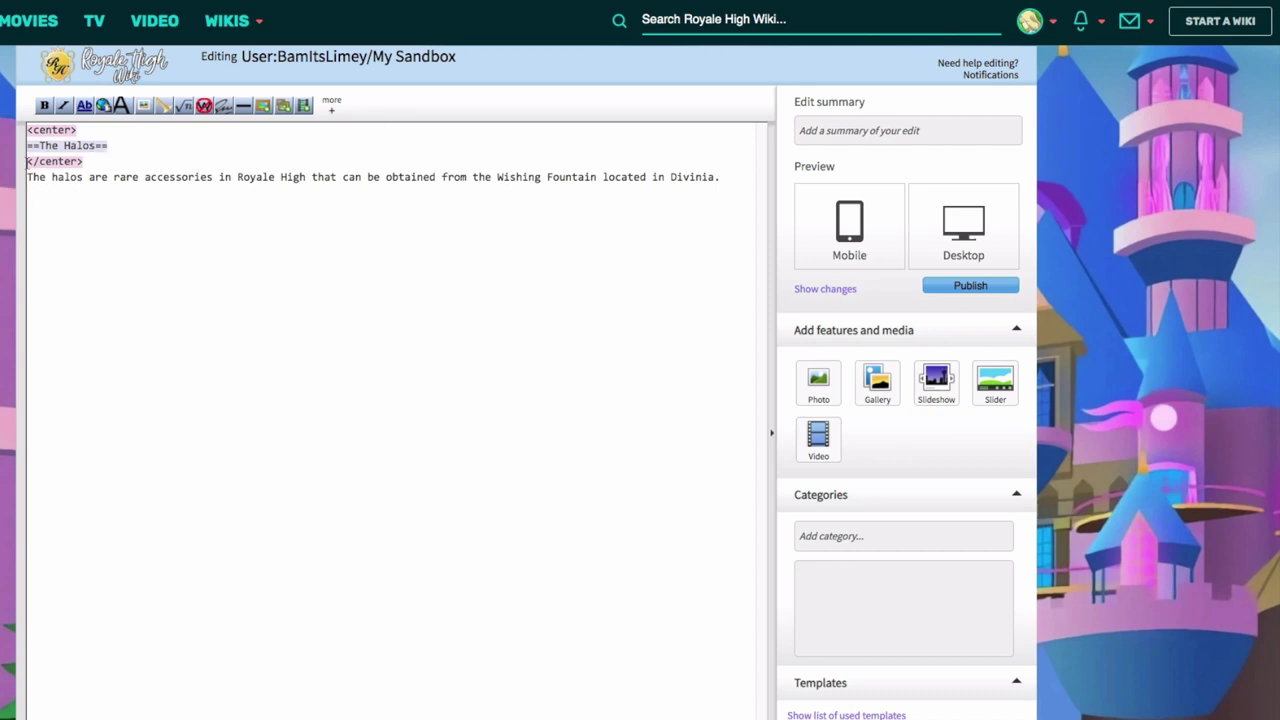
# Step: Inspect the closing center tag and heading, then check the intro sentence in desktop preview
pyautogui.moveTo(27, 162); pyautogui.dragTo(77, 161)
pyautogui.click(62, 147)
pyautogui.moveTo(27, 146); pyautogui.dragTo(108, 147)
pyautogui.click(27, 146)
pyautogui.moveTo(27, 162); pyautogui.dragTo(85, 163)
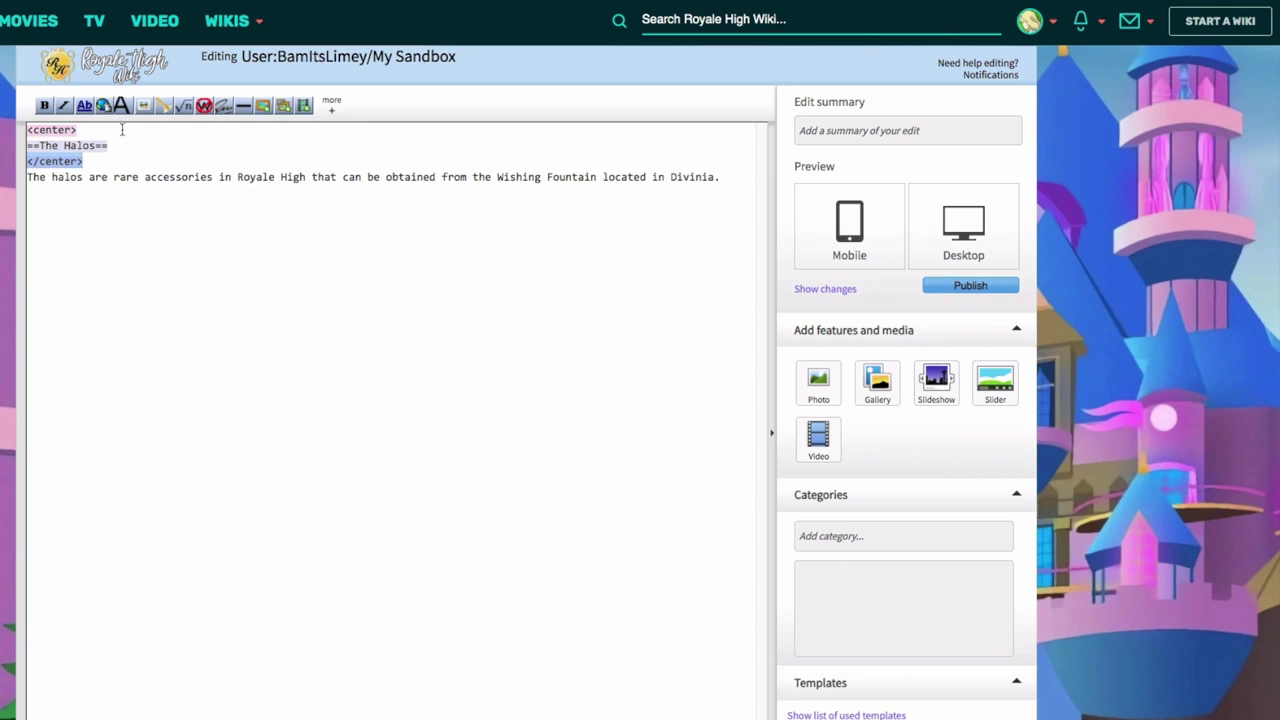
pyautogui.click(27, 153)
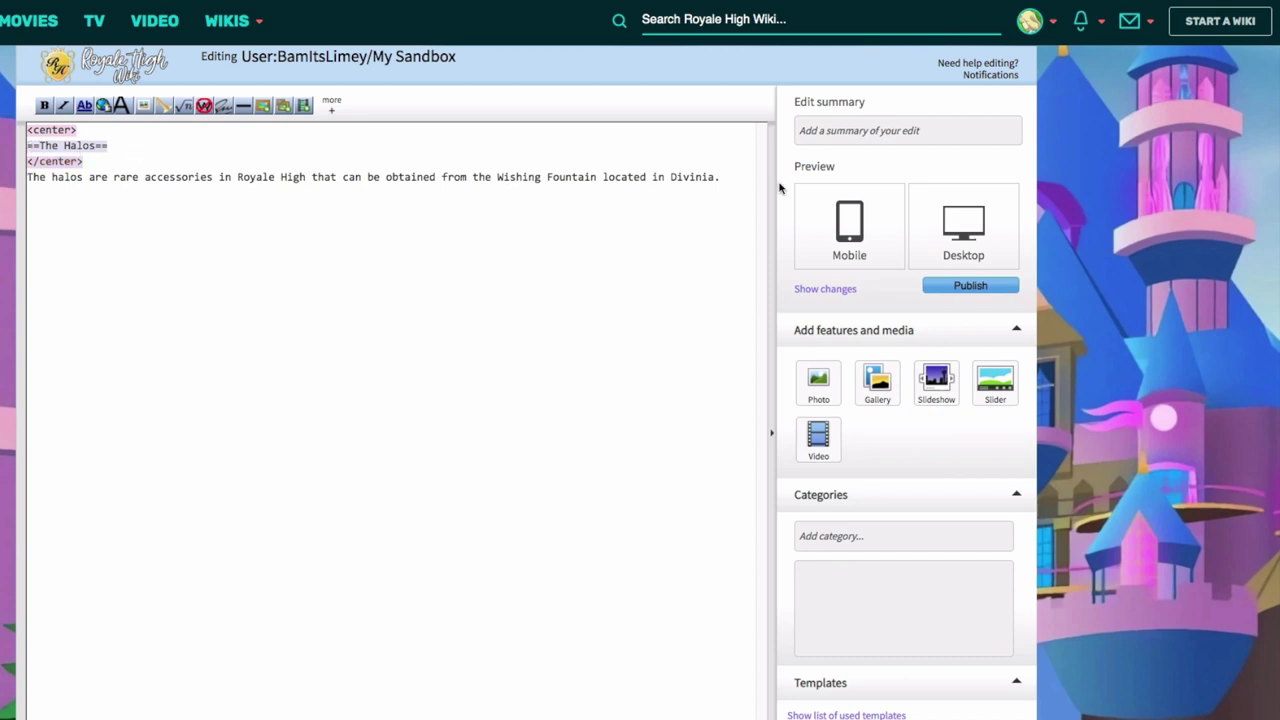
pyautogui.click(957, 210)
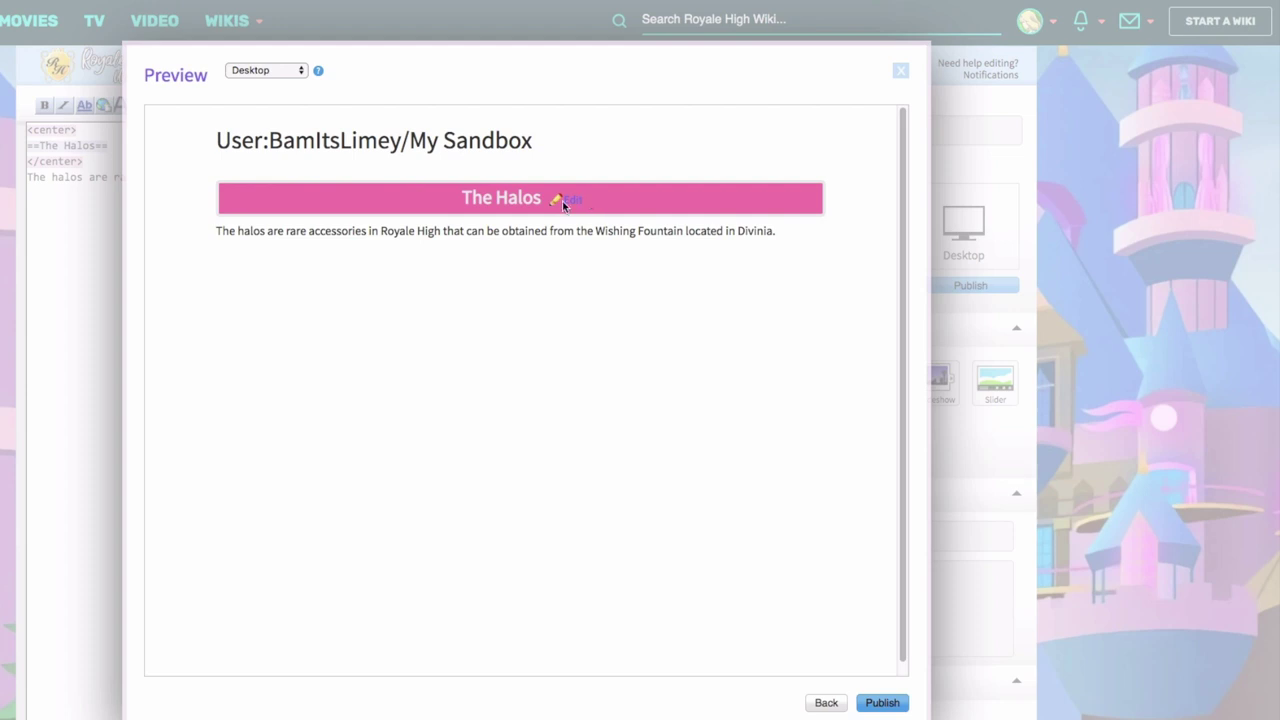
pyautogui.moveTo(216, 231); pyautogui.dragTo(793, 241)
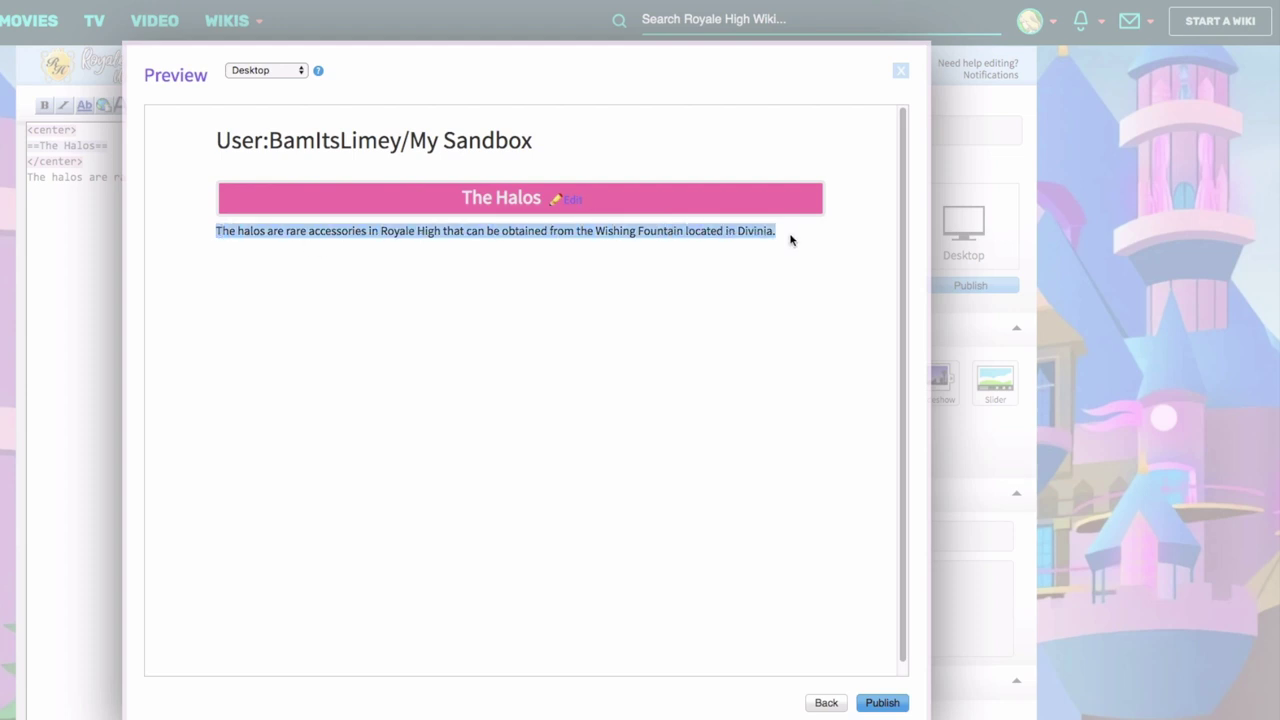
pyautogui.click(826, 703)
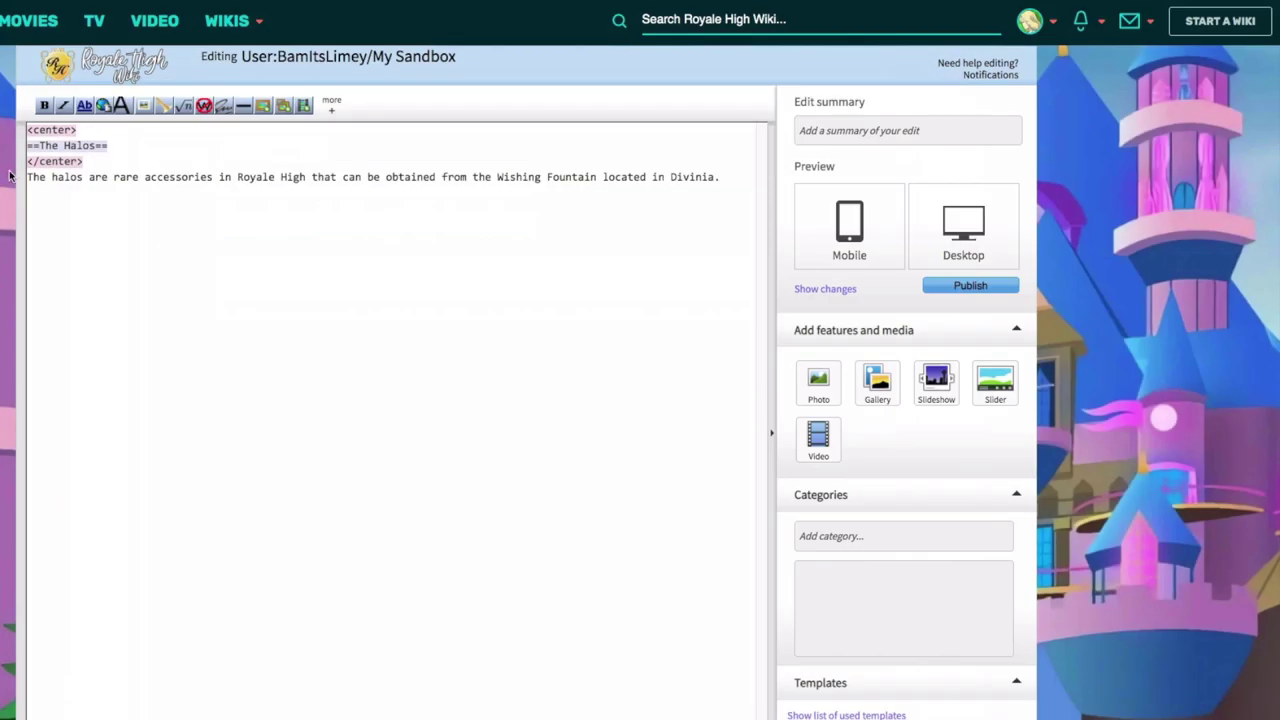
# Step: Test removing the closing </center> tag and compare the desktop preview
pyautogui.moveTo(96, 163); pyautogui.dragTo(26, 161)
pyautogui.rightClick(45, 162)
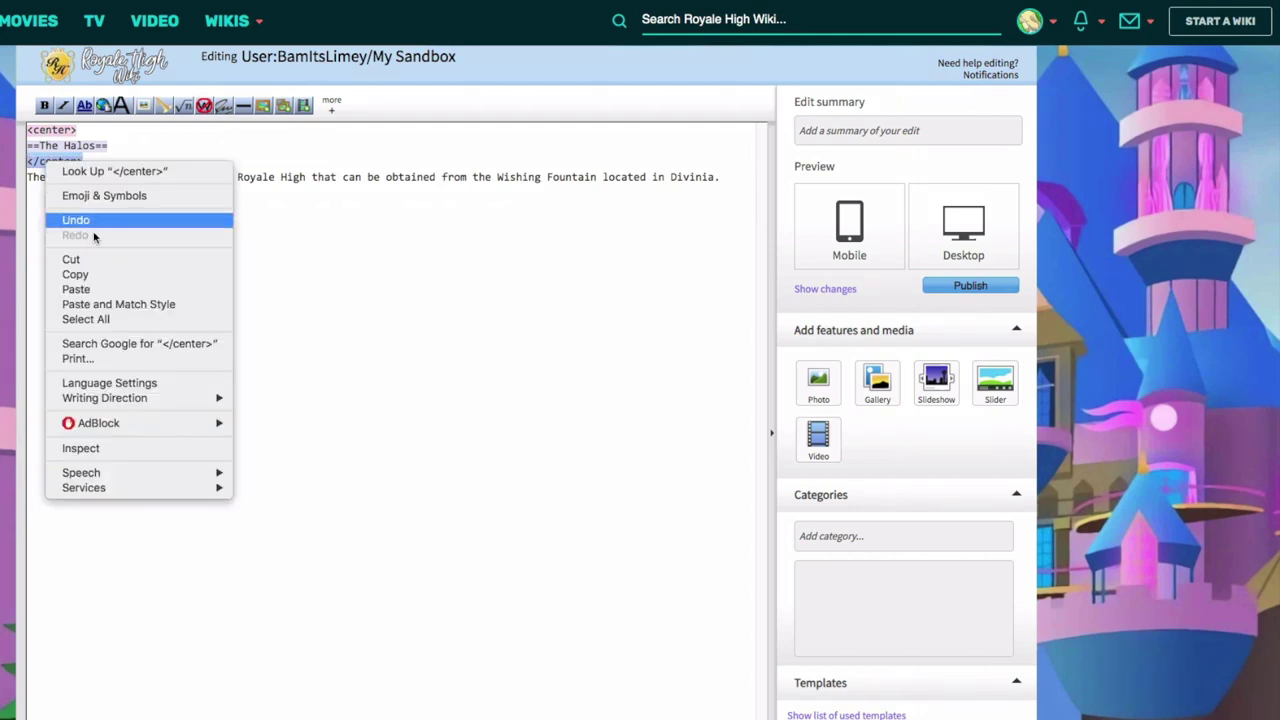
pyautogui.click(96, 280)
pyautogui.press('BackSpace')
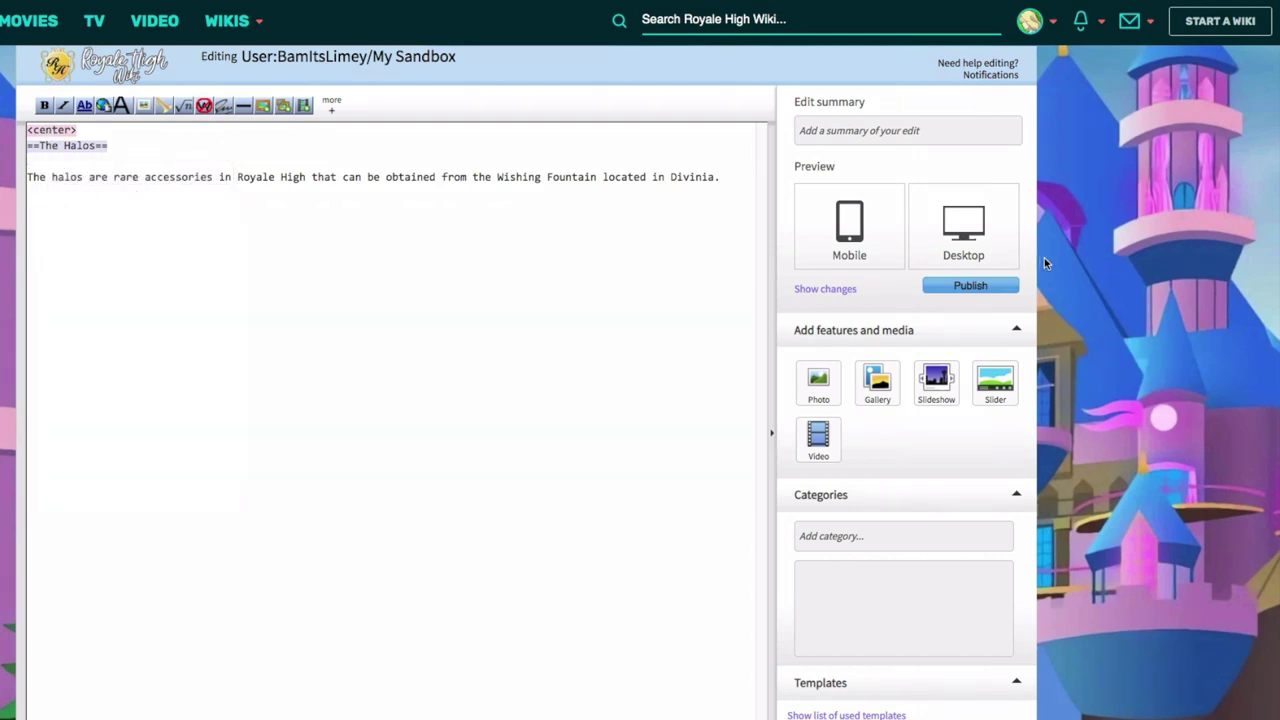
pyautogui.click(963, 228)
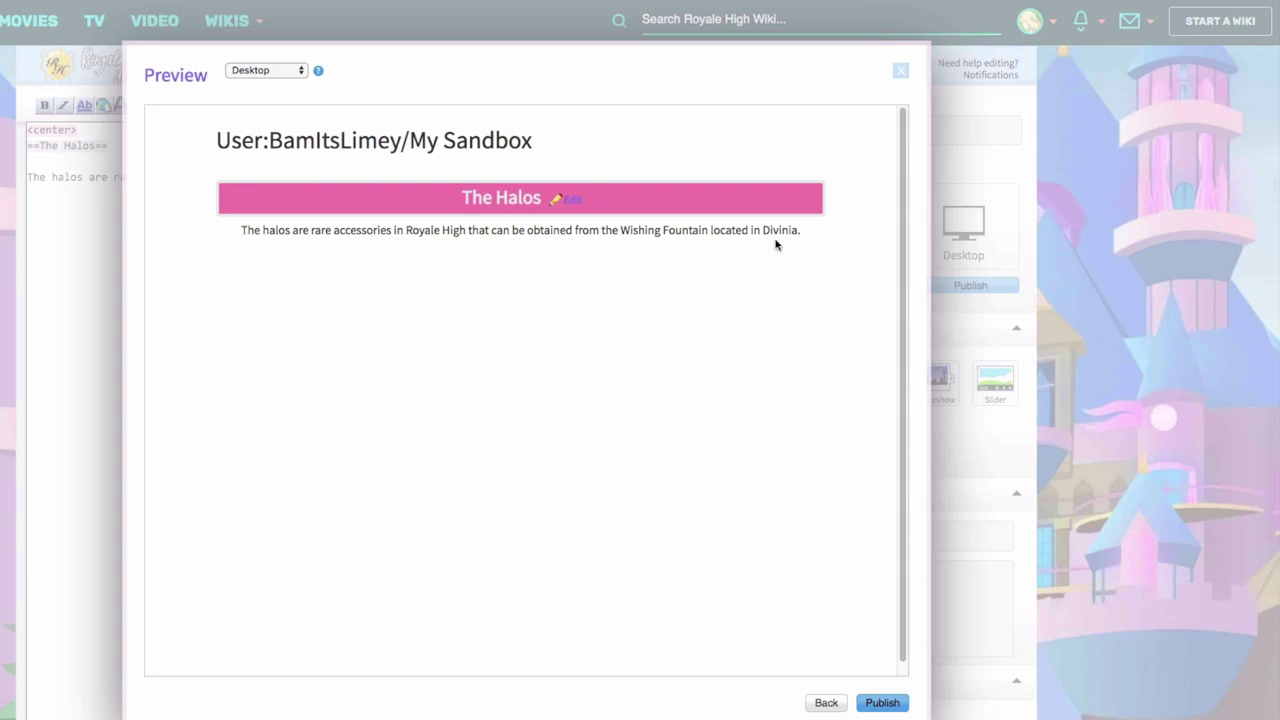
pyautogui.click(826, 703)
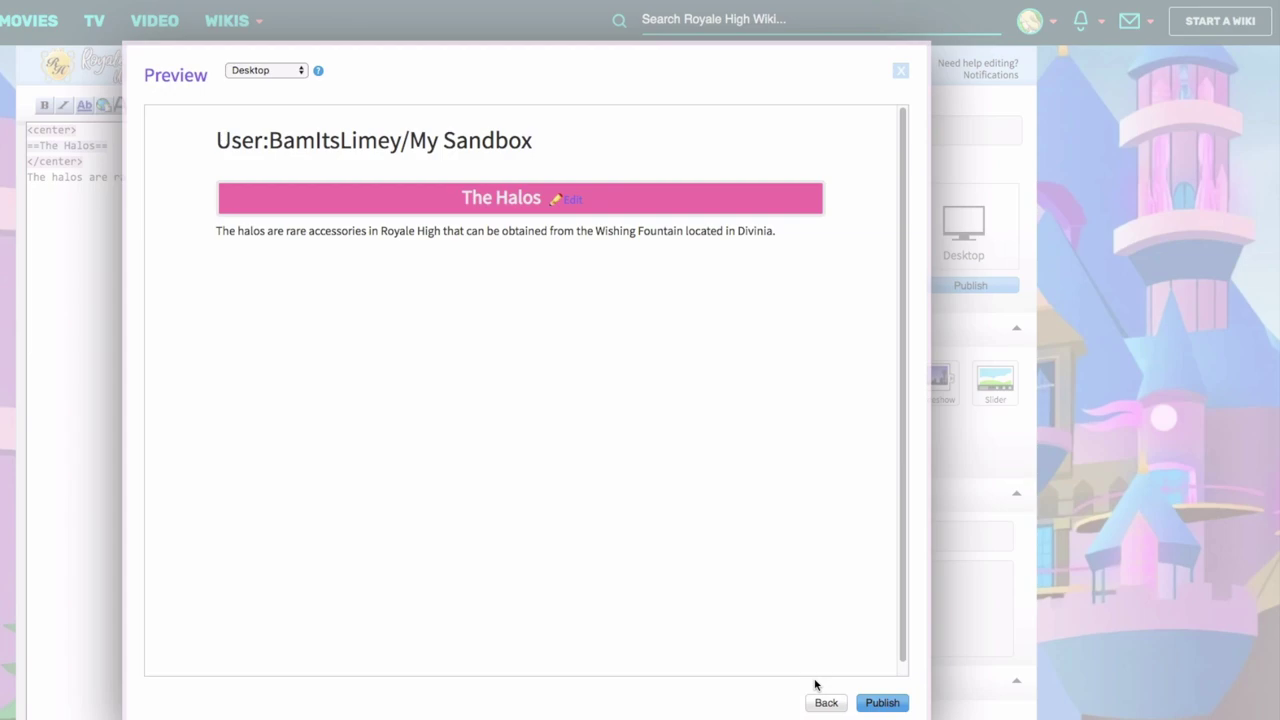
pyautogui.click(824, 700)
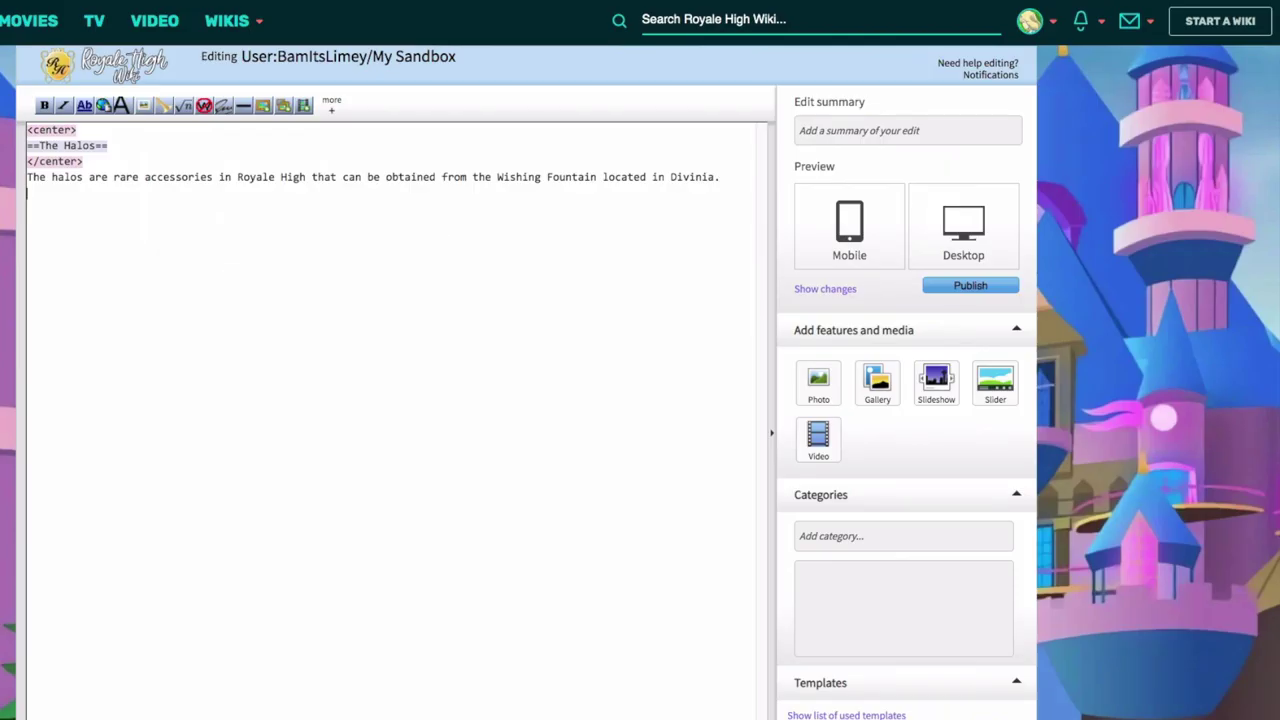
# Step: Add the ===List of Halos=== subheading and check it in desktop preview
pyautogui.write('===List of Halos===')
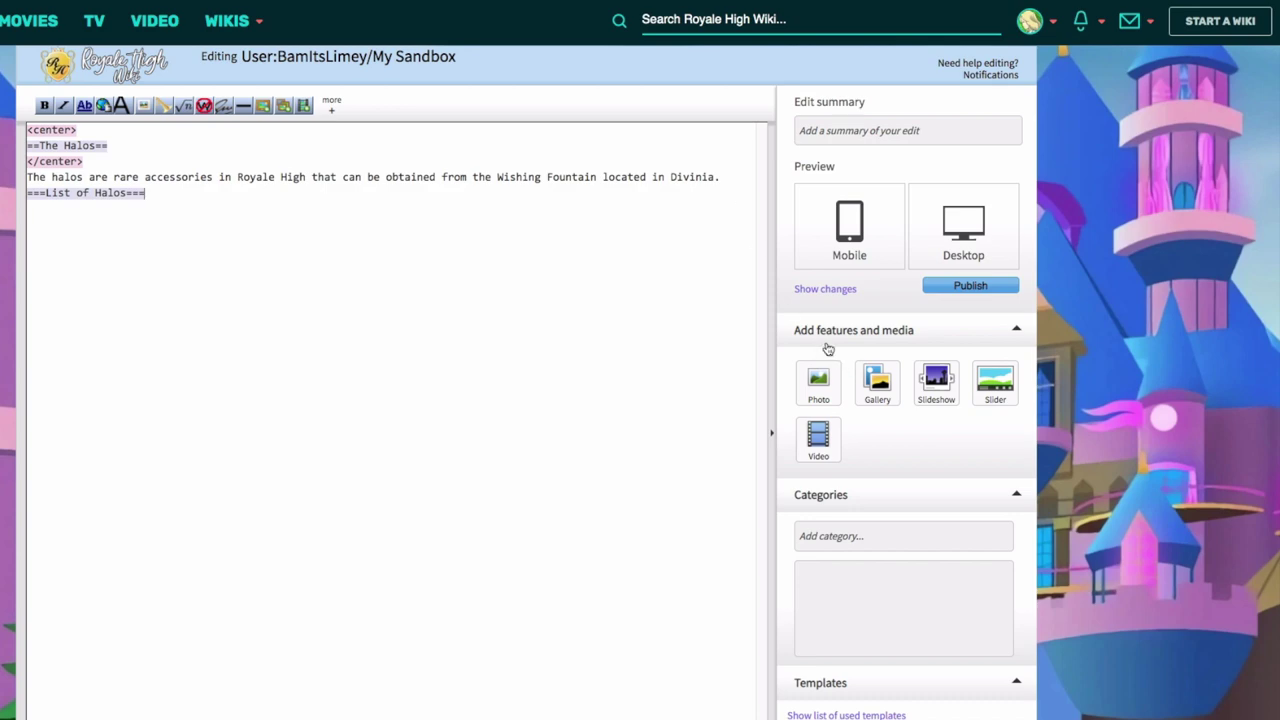
pyautogui.click(968, 226)
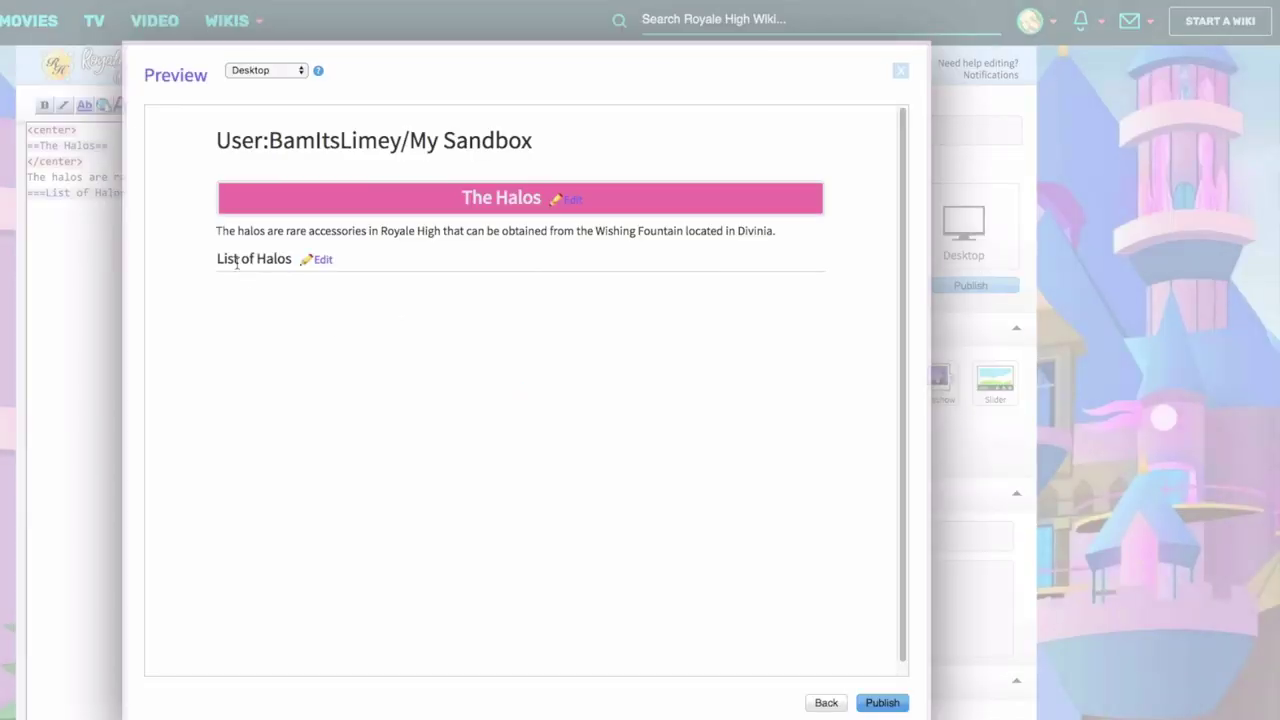
pyautogui.click(826, 702)
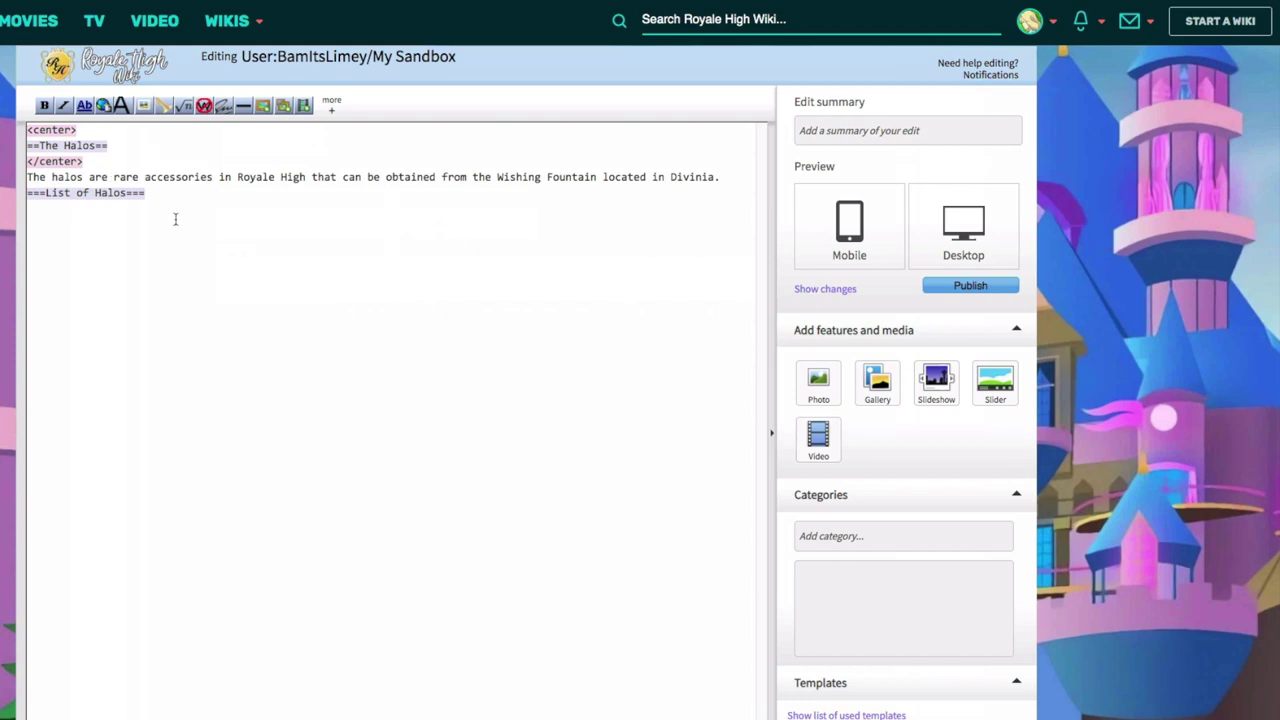
# Step: Add a *Glimmering Light Halo bullet with a nested **AKA Light Halo line and preview it
pyautogui.write('*')
pyautogui.write('Glimmering Light Halo ')
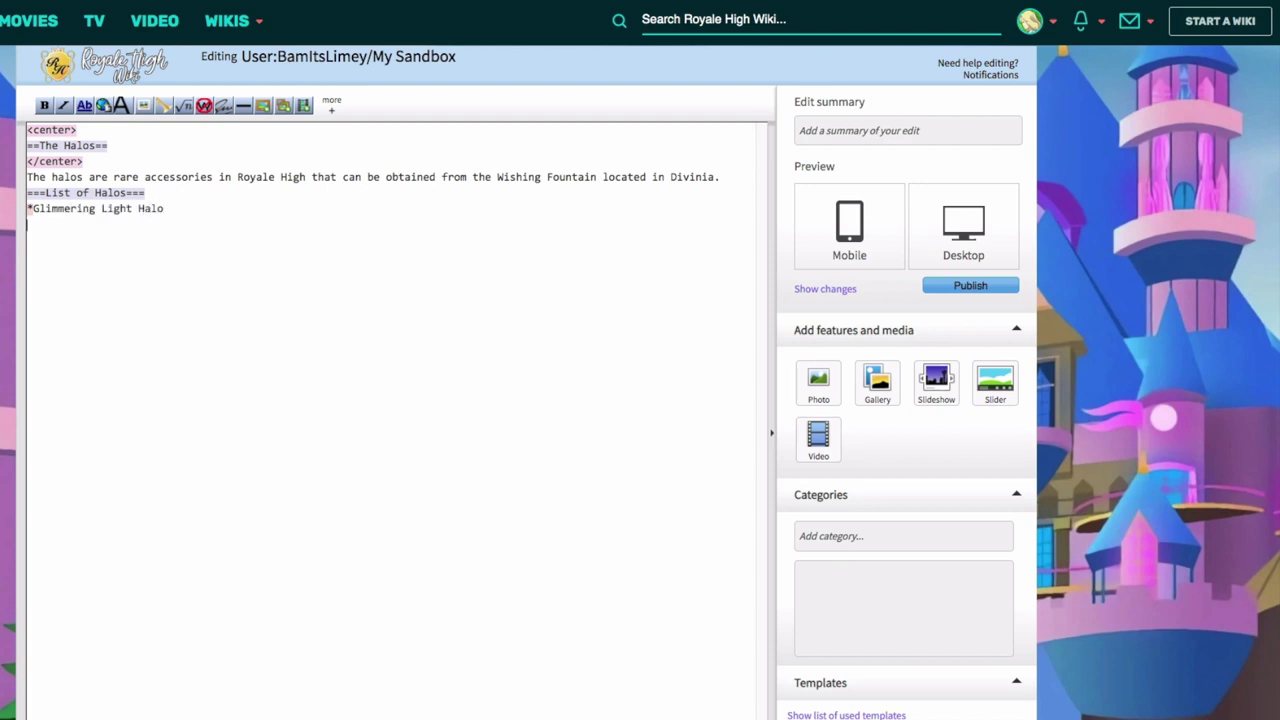
pyautogui.write('**')
pyautogui.write('AKA Ligh Halo')
pyautogui.click(87, 226)
pyautogui.write('t')
pyautogui.click(197, 237)
pyautogui.click(950, 230)
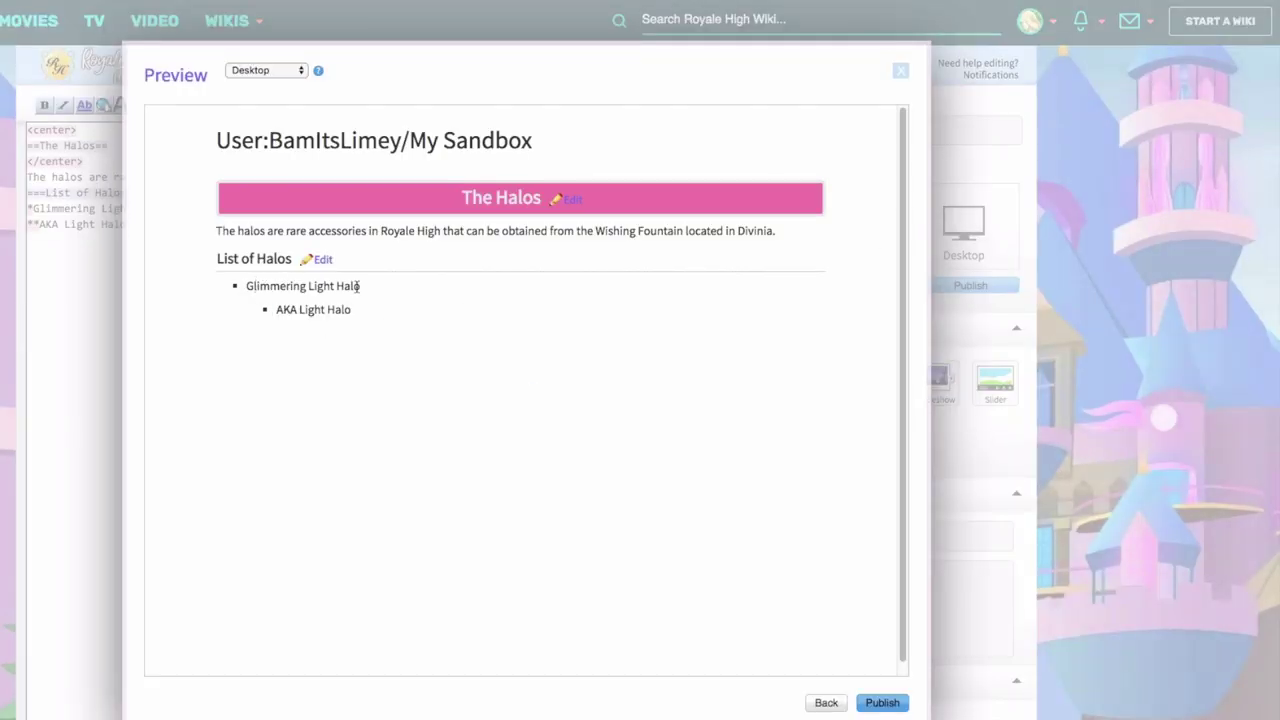
pyautogui.click(826, 703)
pyautogui.moveTo(145, 224); pyautogui.dragTo(32, 224)
# Step: Replace the AKA line with the remaining halo names and switch the first four bullets to # numbering
pyautogui.press('BackSpace')
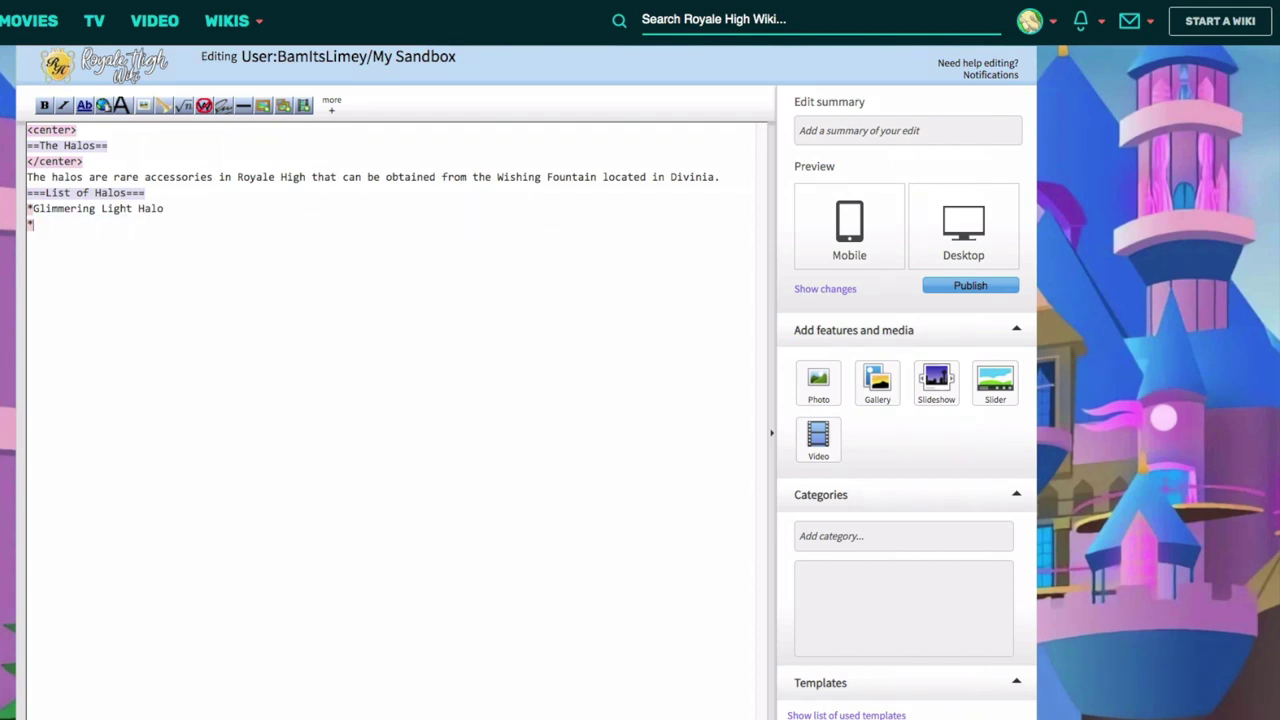
pyautogui.hotkey('ctrl', 'v')
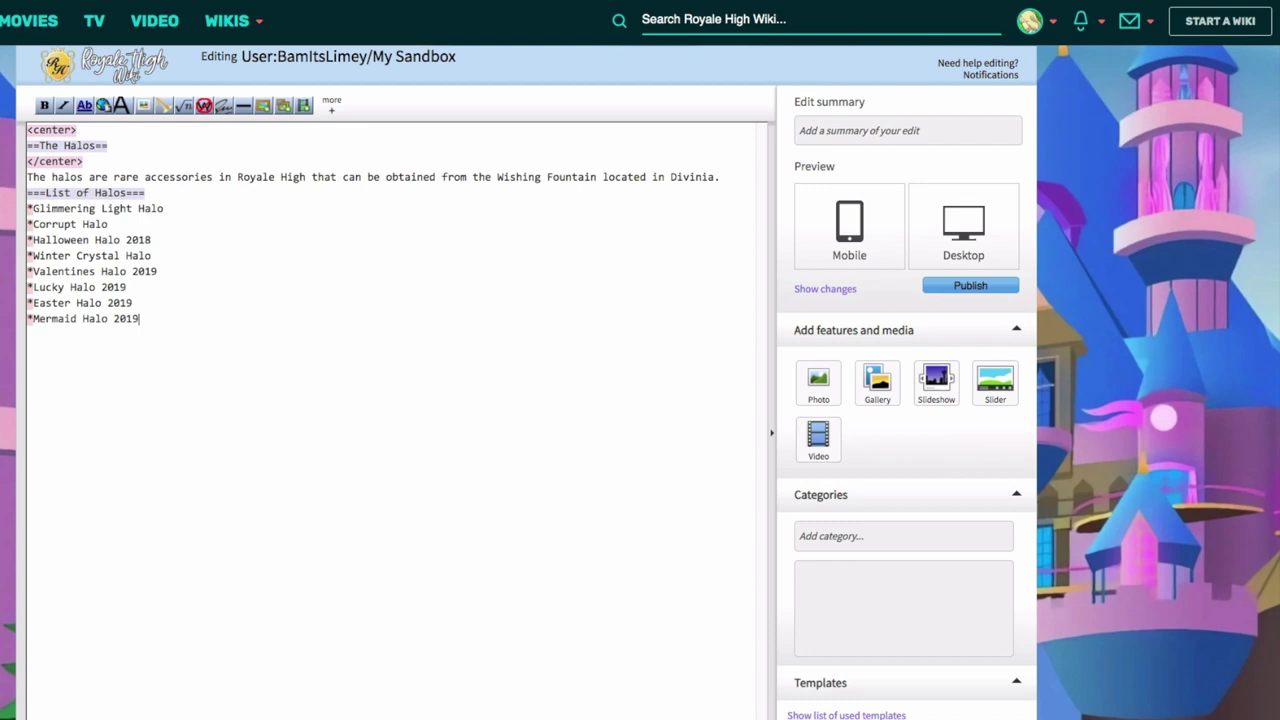
pyautogui.click(28, 208)
pyautogui.press('Delete')
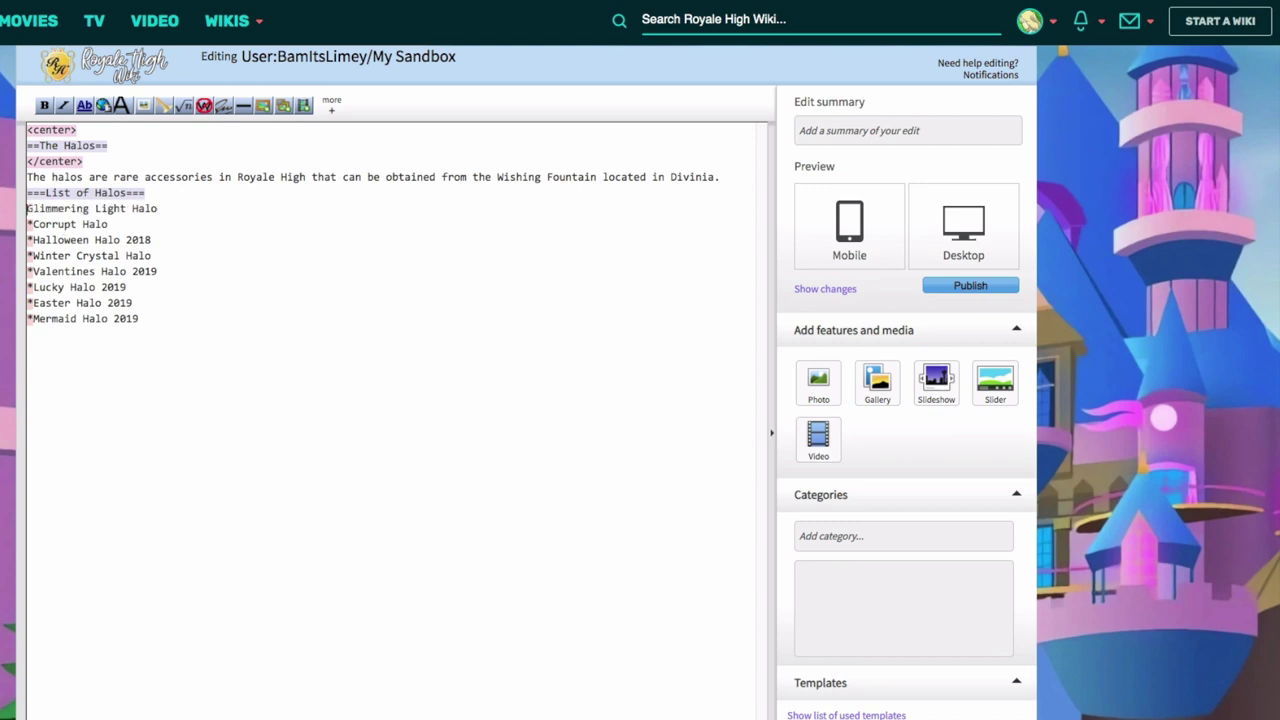
pyautogui.write('#')
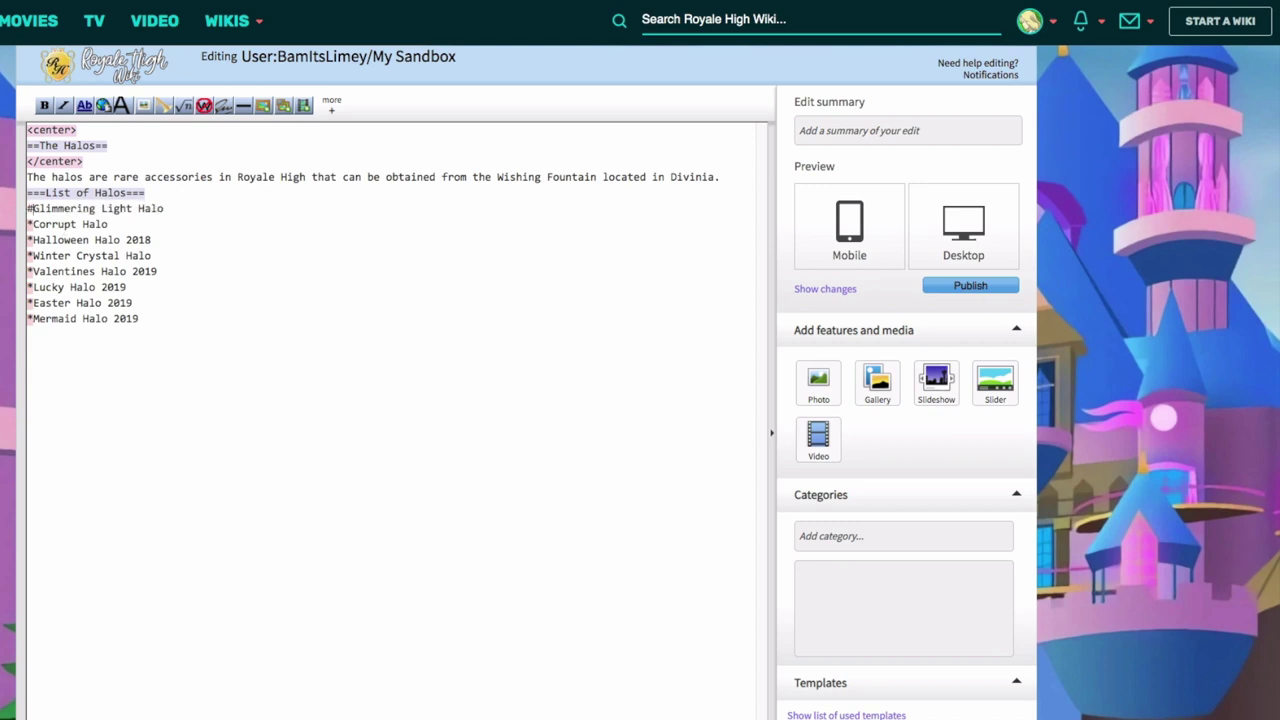
pyautogui.click(28, 224)
pyautogui.press('Delete')
pyautogui.write('#')
pyautogui.click(29, 240)
pyautogui.press('Delete')
pyautogui.write('#')
pyautogui.click(28, 256)
pyautogui.press('Delete')
pyautogui.write('#')
# Step: Preview the numbered list, then turn Corrupt, Halloween 2018 and Winter Crystal back into * bullets
pyautogui.click(942, 222)
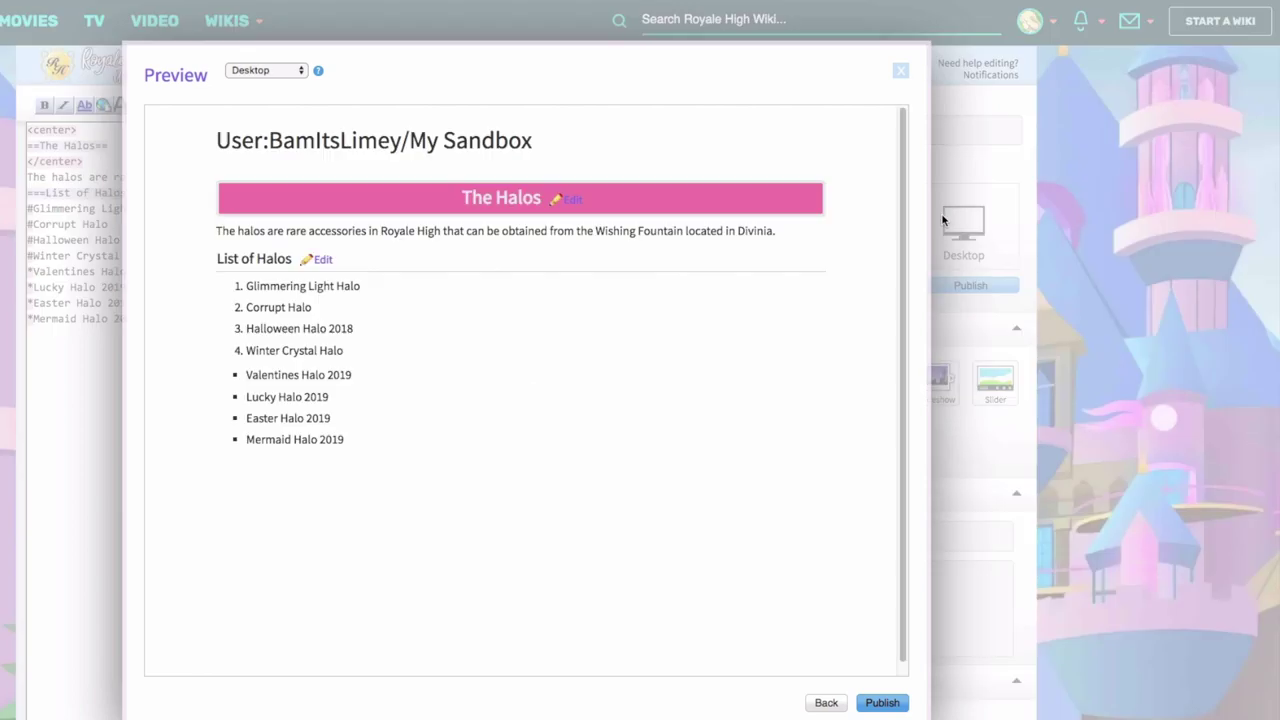
pyautogui.click(900, 68)
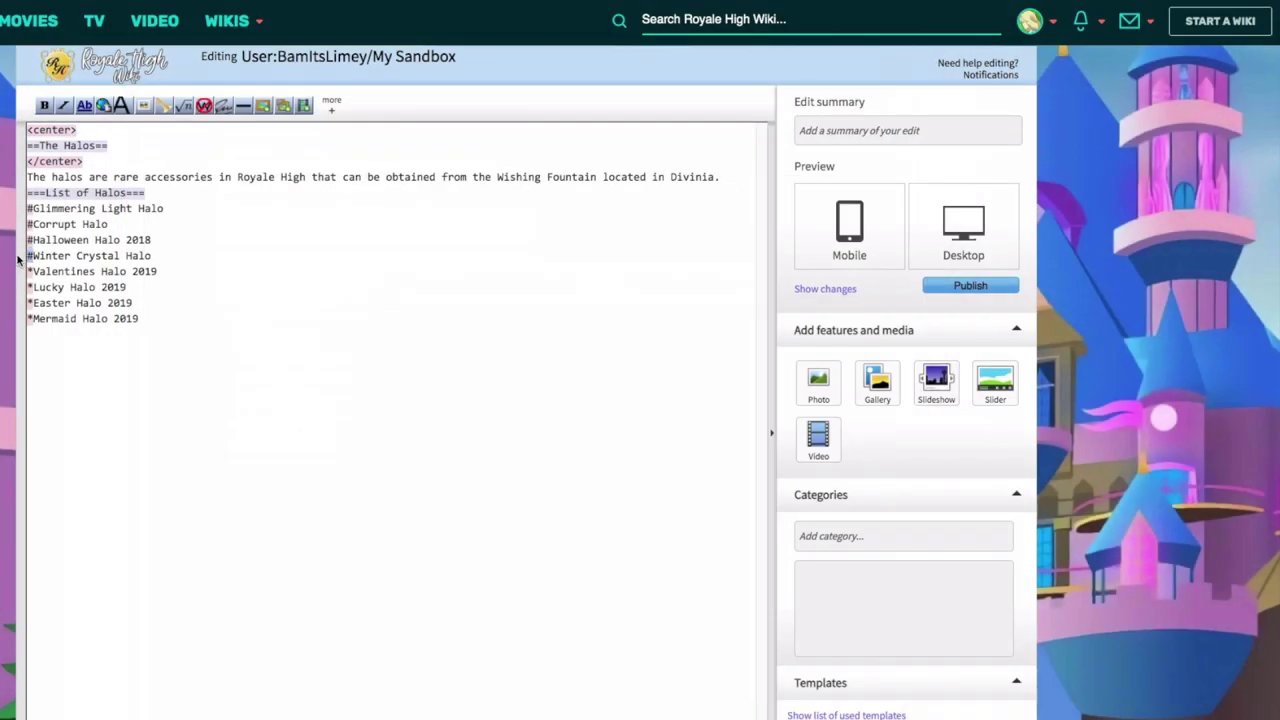
pyautogui.press('Delete')
pyautogui.write('*')
pyautogui.press('Up')
pyautogui.press('BackSpace')
pyautogui.write('*')
pyautogui.press('Up')
pyautogui.press('BackSpace')
pyautogui.write('*')
pyautogui.press('Up')
pyautogui.press('BackSpace')
pyautogui.write('*')
pyautogui.click(156, 319)
pyautogui.moveTo(27, 177)
pyautogui.mouseDown()
pyautogui.moveTo(726, 178)
pyautogui.moveTo(27, 177)
pyautogui.mouseUp()
# Step: Wrap the intro sentence in double apostrophes to italicize it and check the preview
pyautogui.write("''")
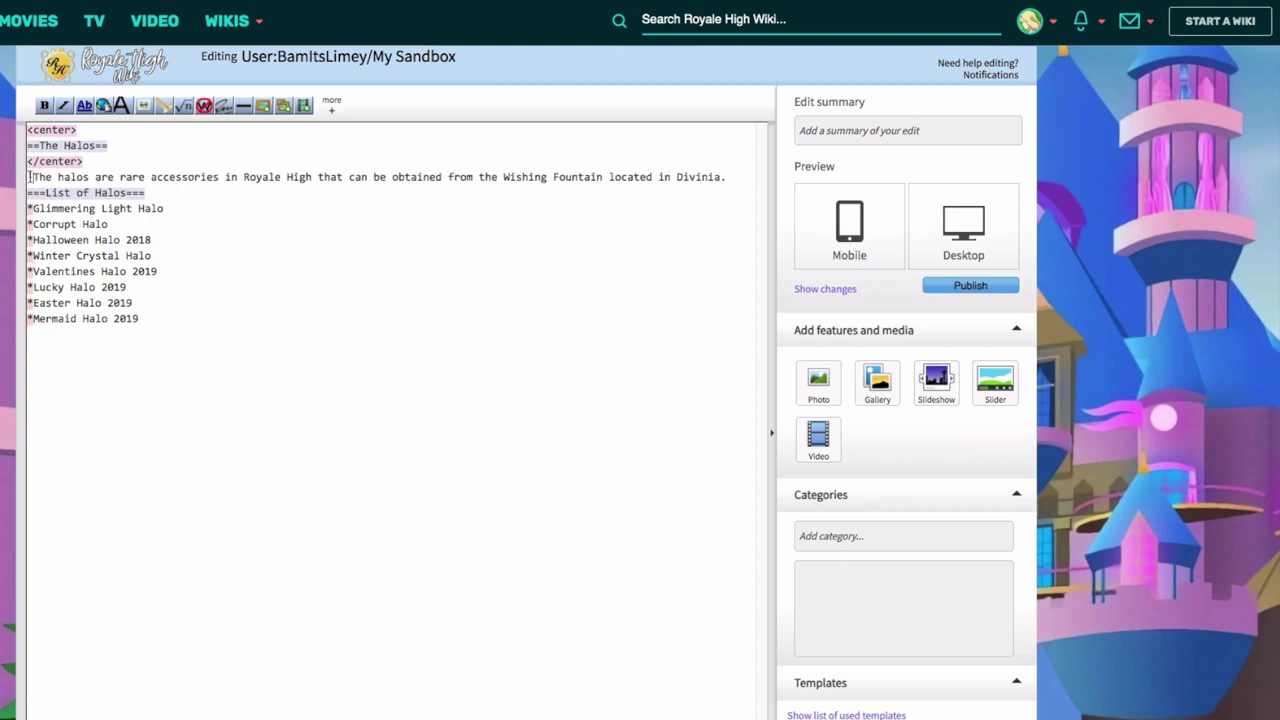
pyautogui.click(746, 180)
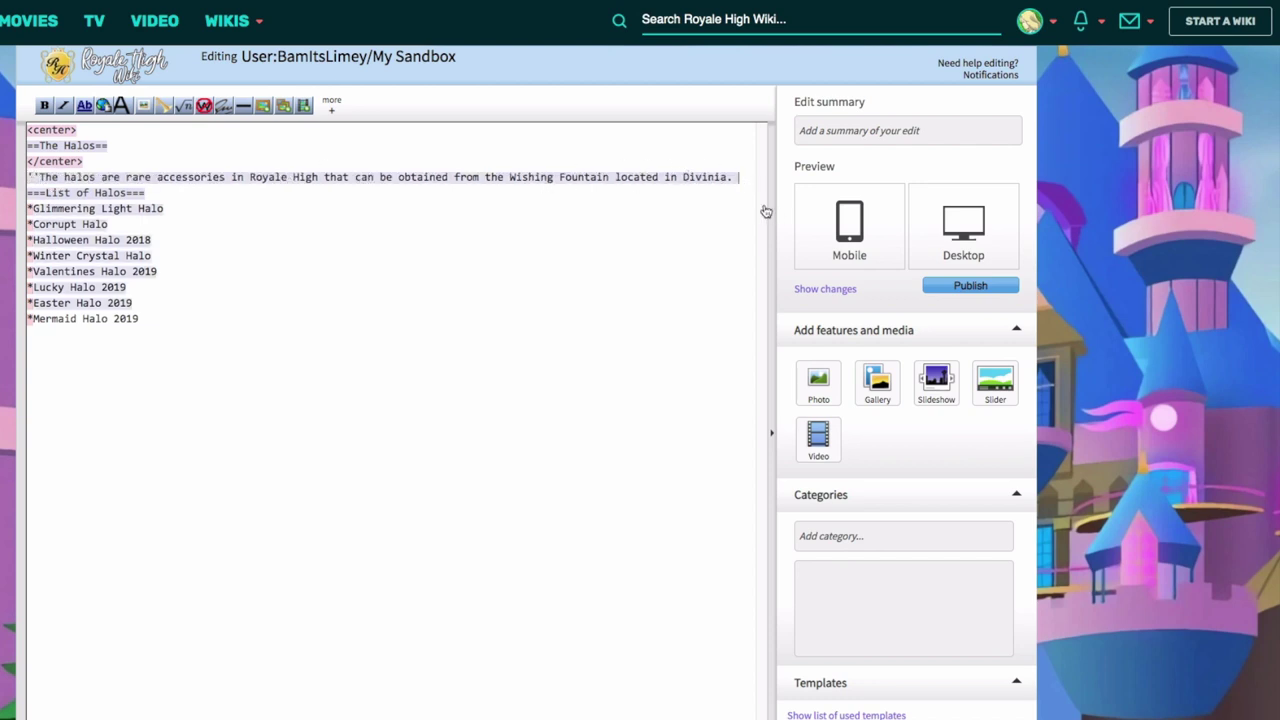
pyautogui.write("''")
pyautogui.click(910, 227)
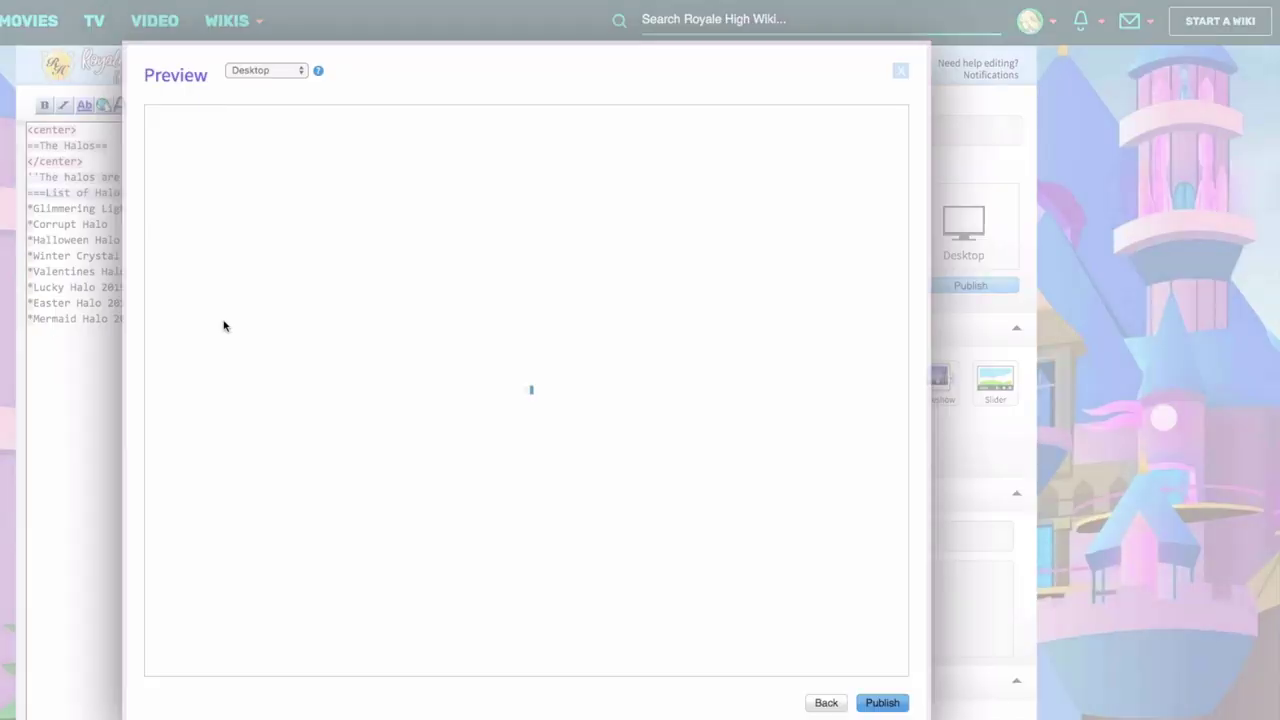
pyautogui.moveTo(219, 231); pyautogui.dragTo(776, 231)
pyautogui.click(826, 703)
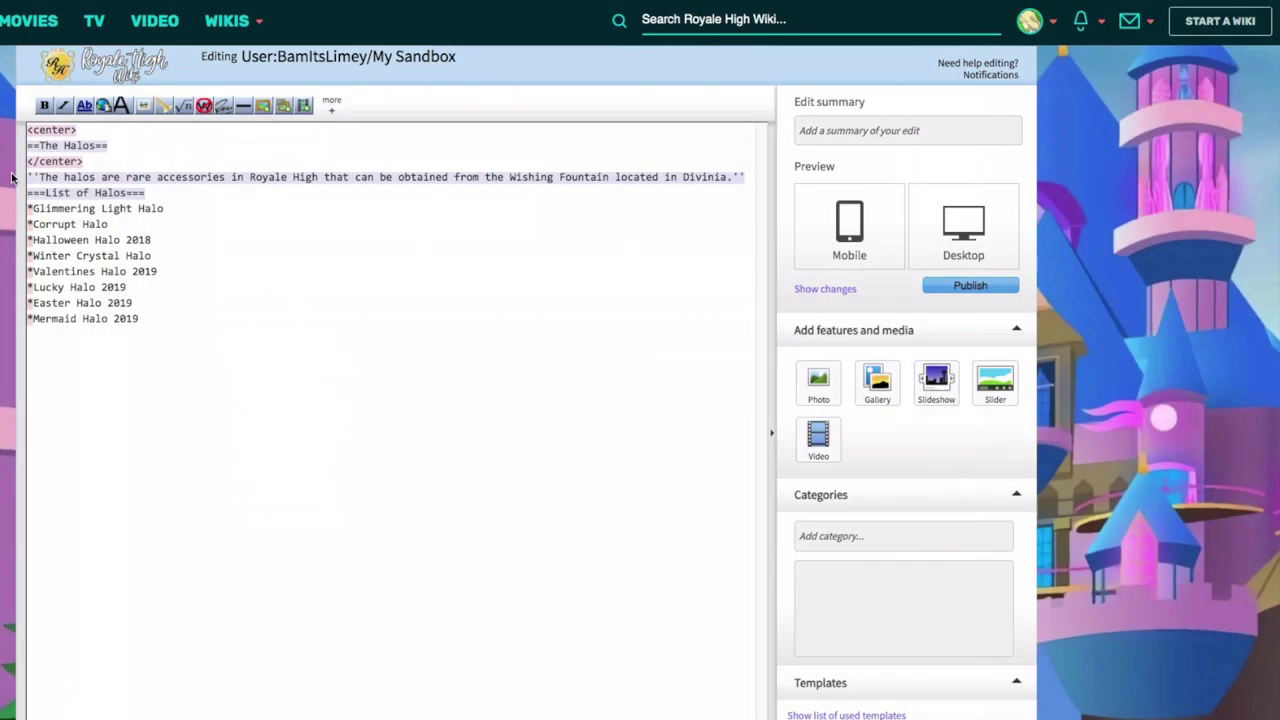
# Step: Extend the markup to five apostrophes on each side for bold italic and preview it
pyautogui.write("'")
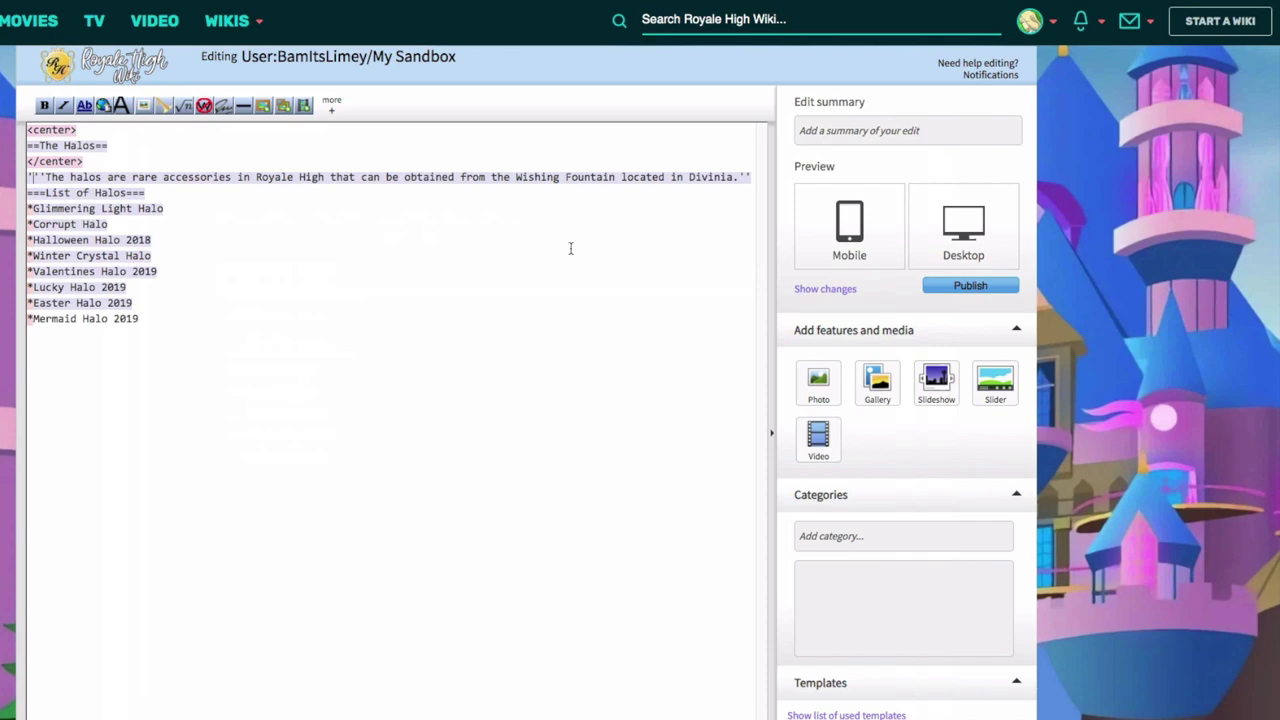
pyautogui.click(747, 177)
pyautogui.write("'")
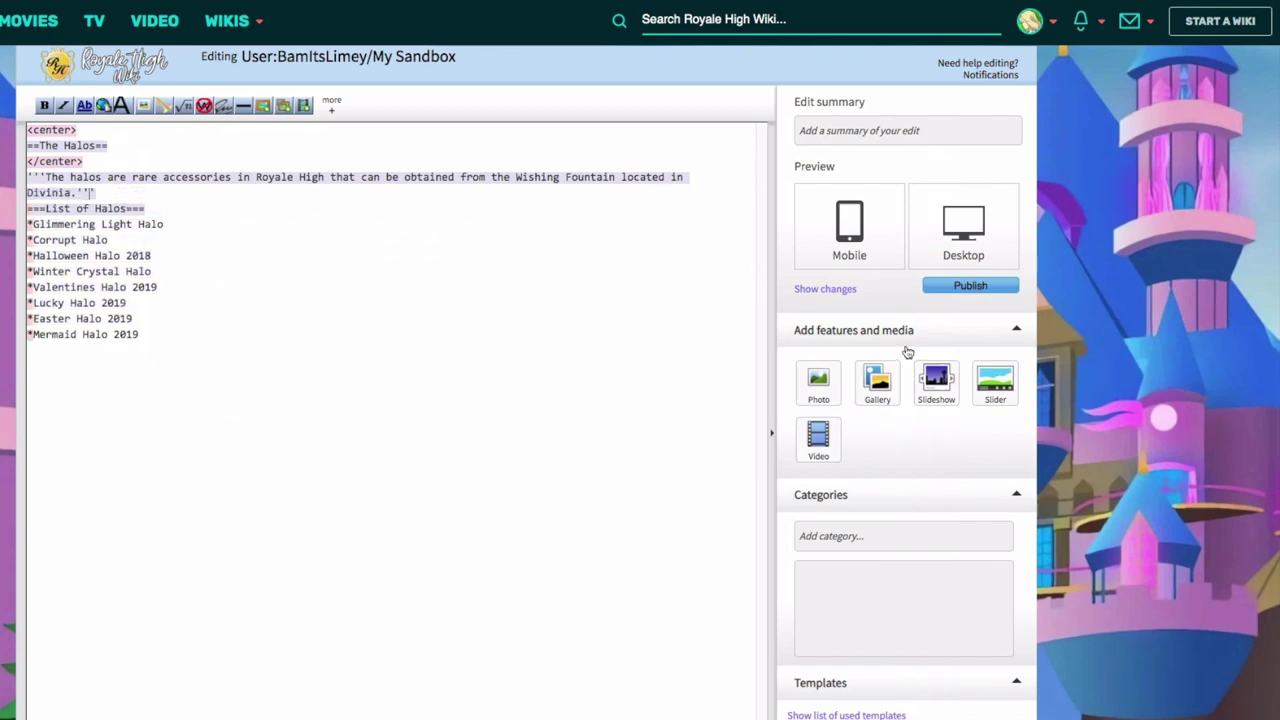
pyautogui.click(963, 228)
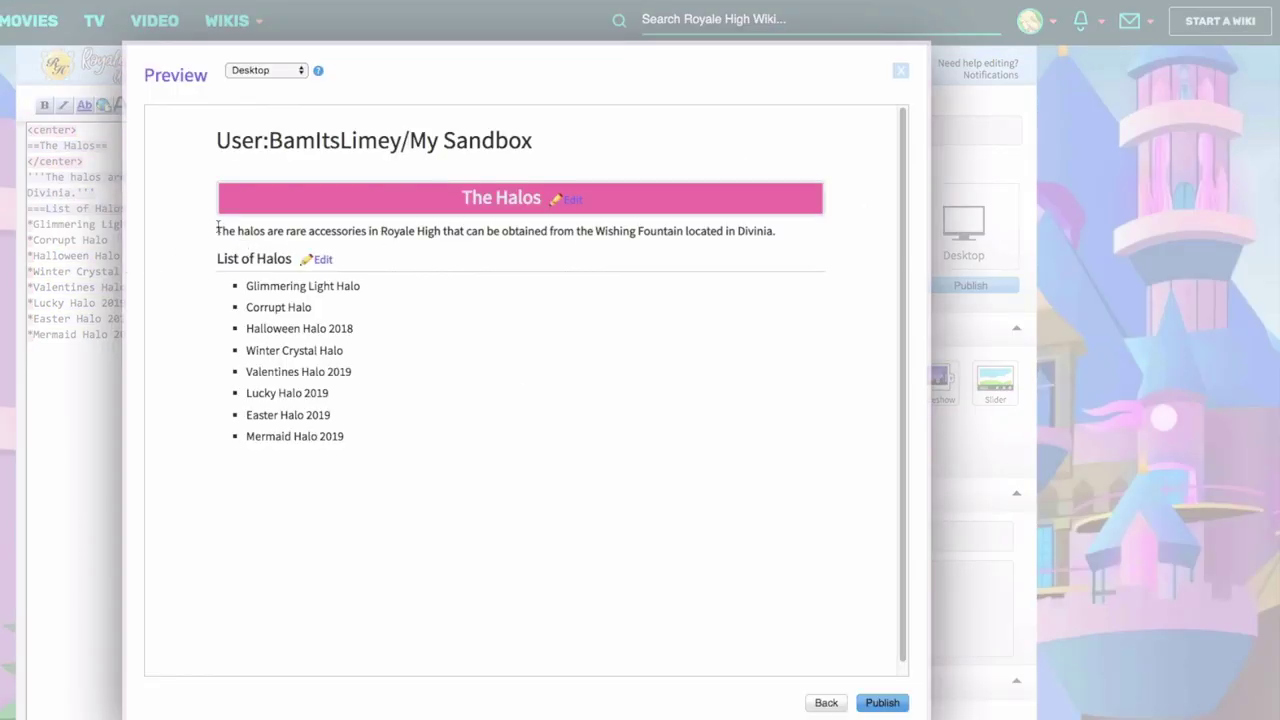
pyautogui.click(826, 702)
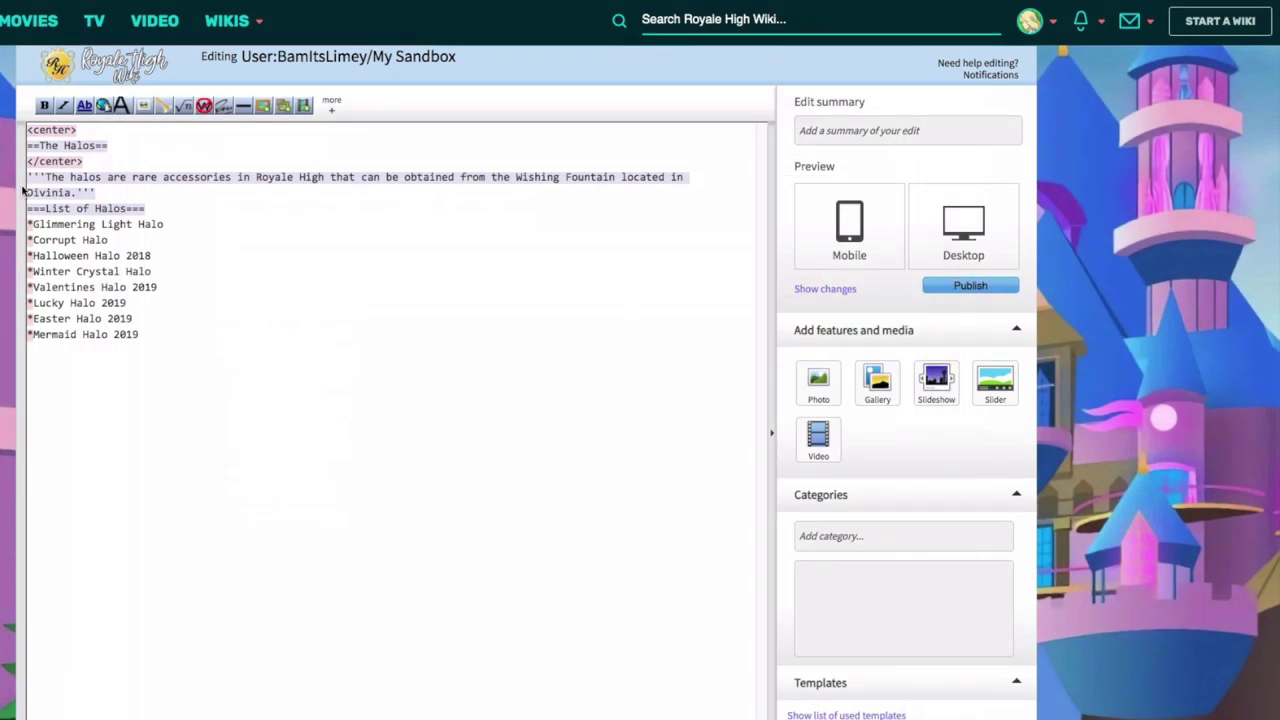
pyautogui.write("'")
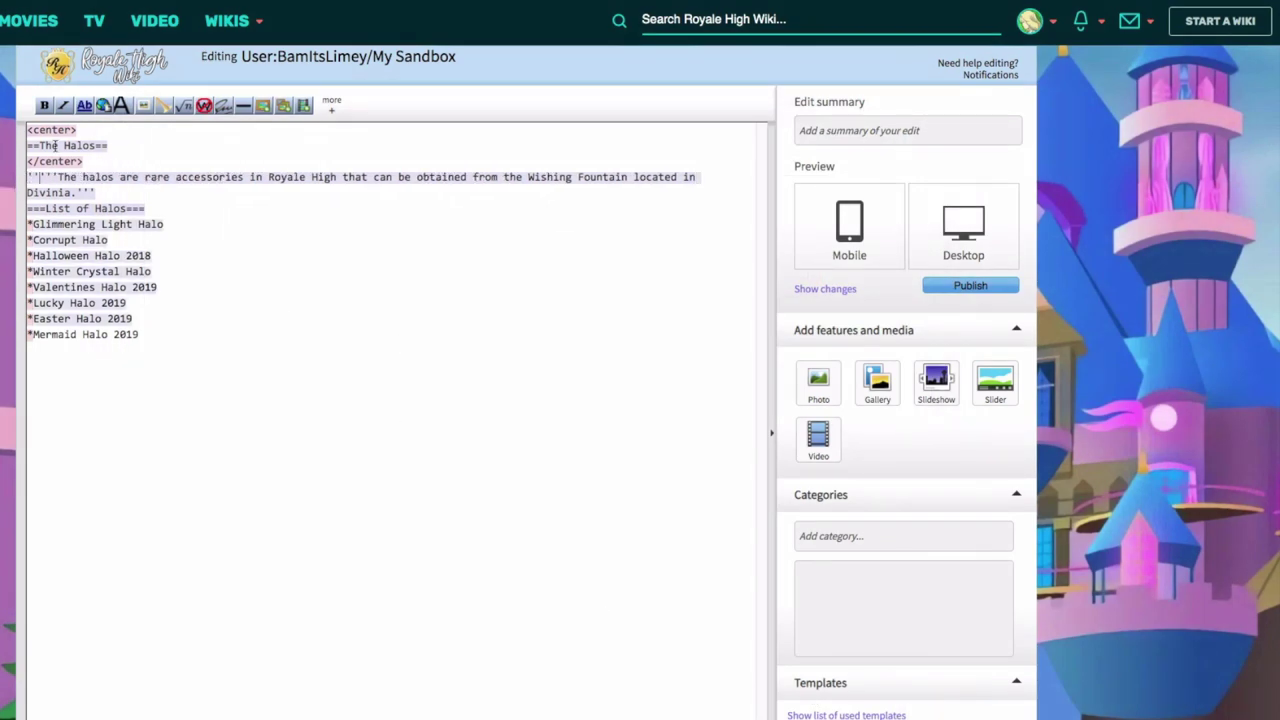
pyautogui.click(95, 192)
pyautogui.write("''")
pyautogui.doubleClick(85, 192)
pyautogui.click(85, 193)
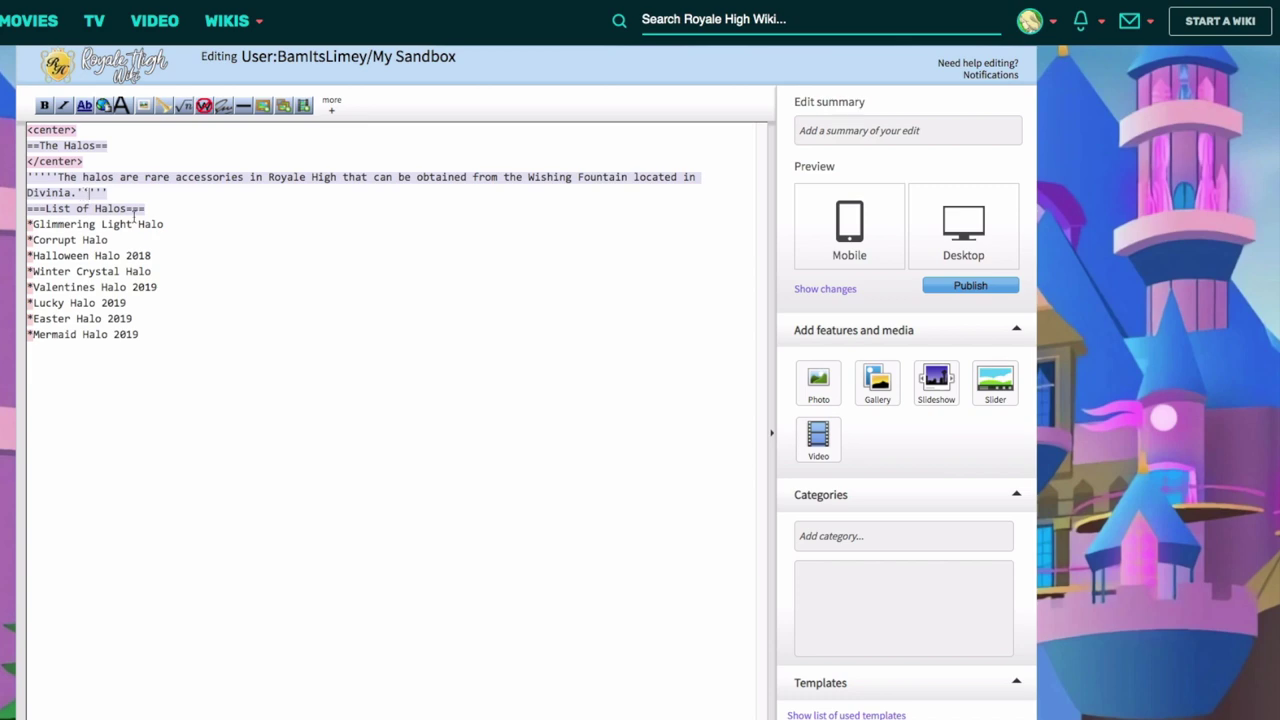
pyautogui.click(963, 224)
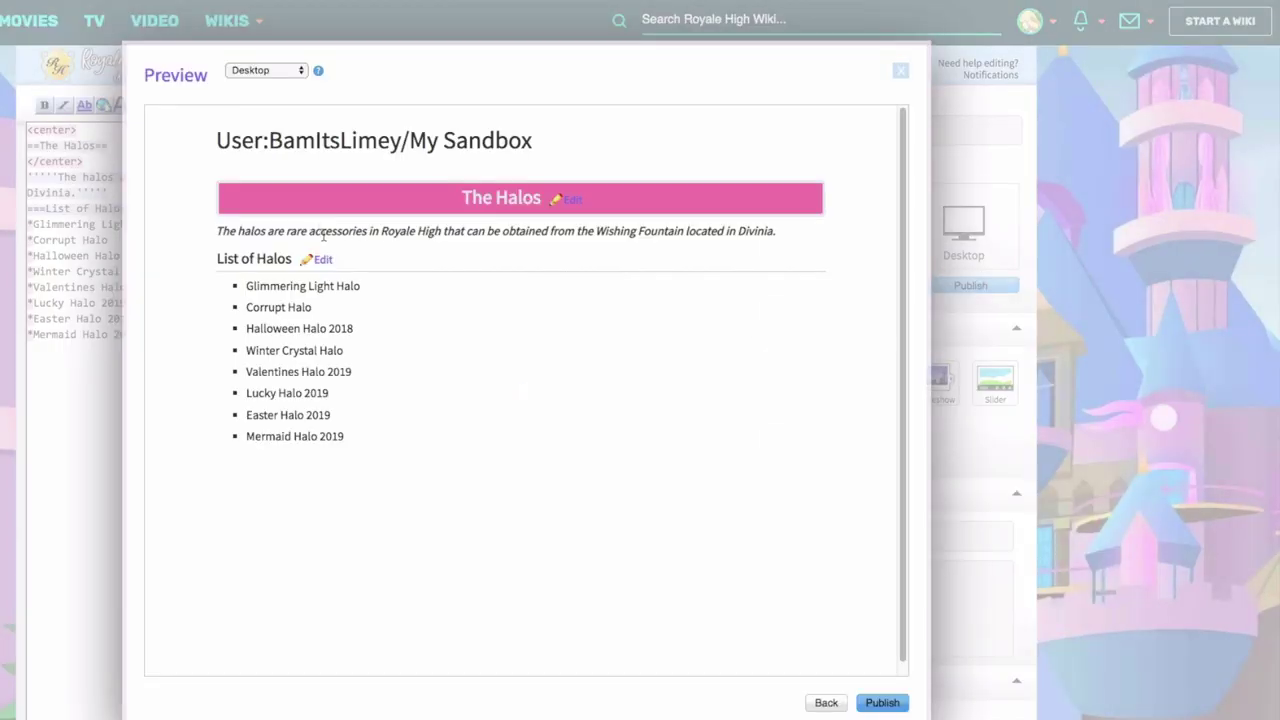